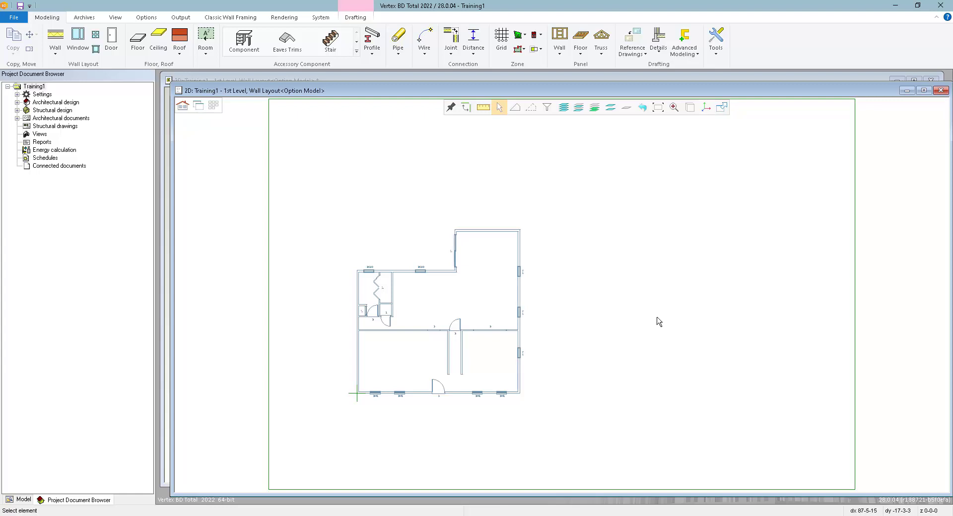
Open the right-click command menu on an empty spot of the 1st Level wall layout plan
right_click(604, 274)
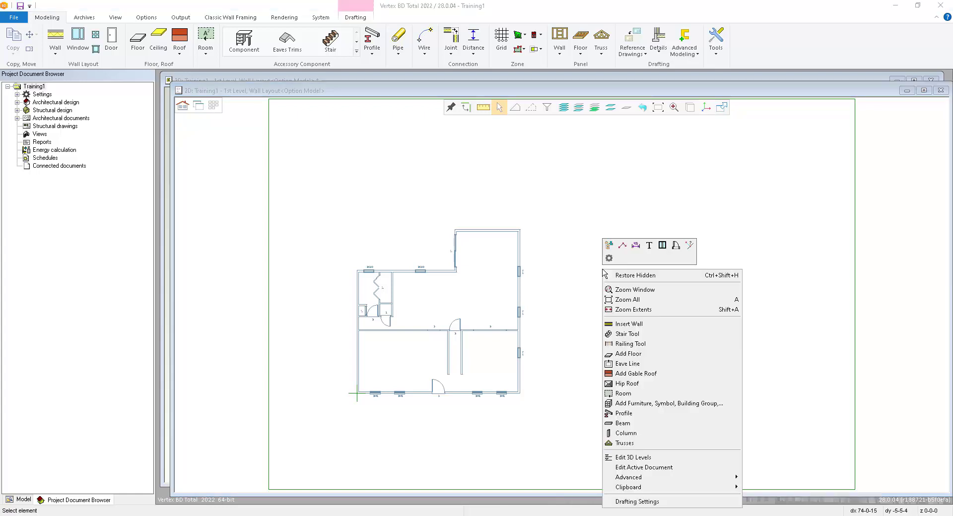
In Edit 3D Levels, replace the 1st-Floor SLAB-GRADE floor with Floor, 2x12 framing
left_click(638, 459)
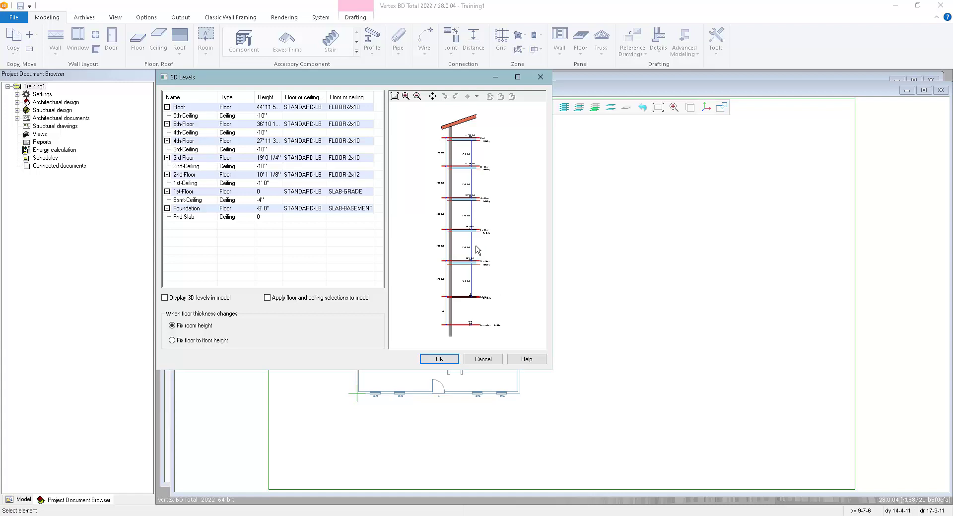
scroll(477, 250, "up", 5)
scroll(467, 232, "down", 5)
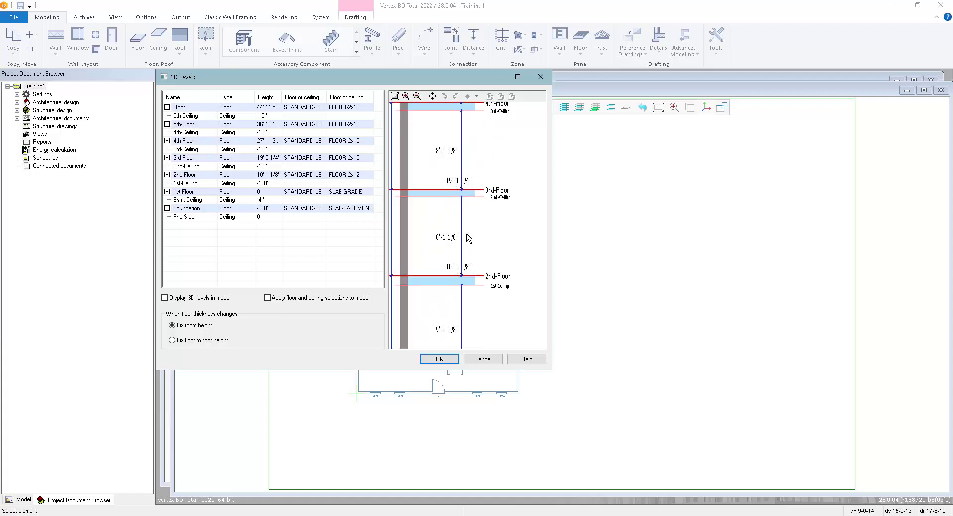
scroll(462, 235, "up", 3)
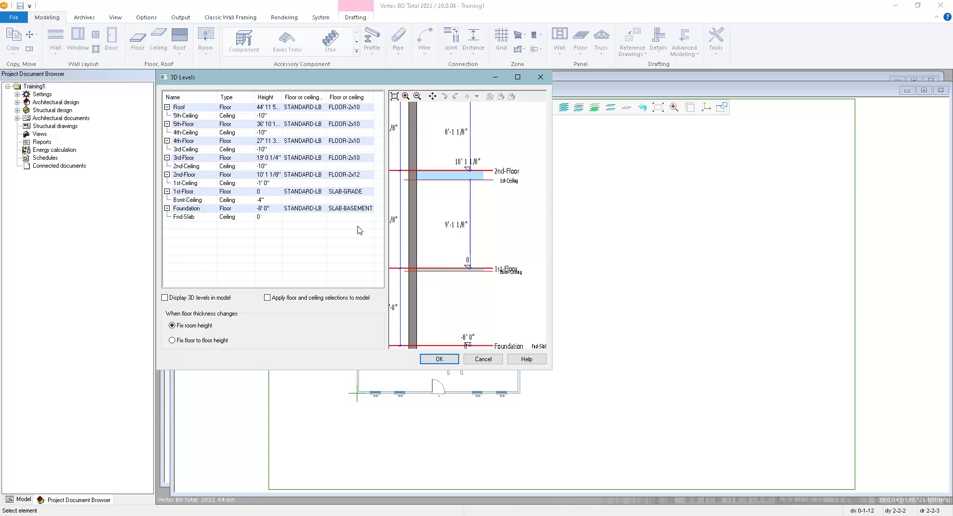
left_click(347, 195)
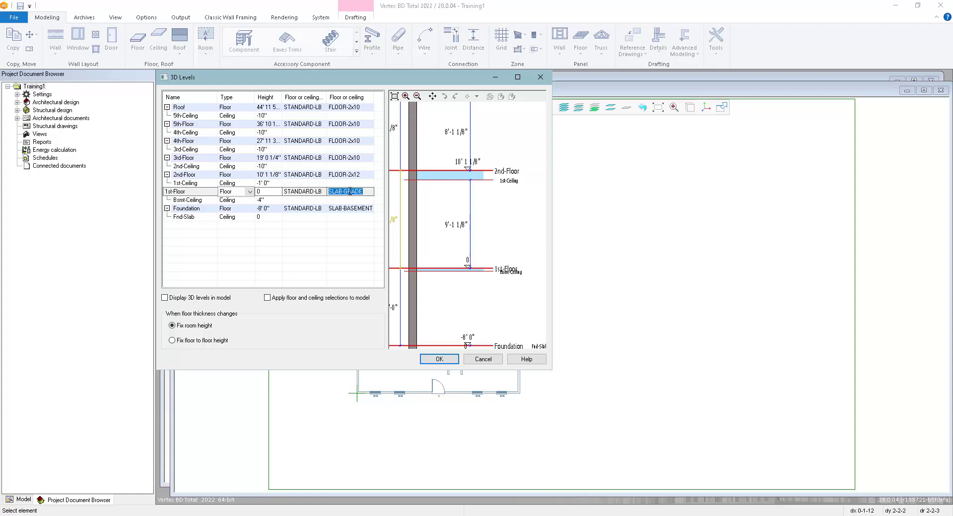
right_click(349, 191)
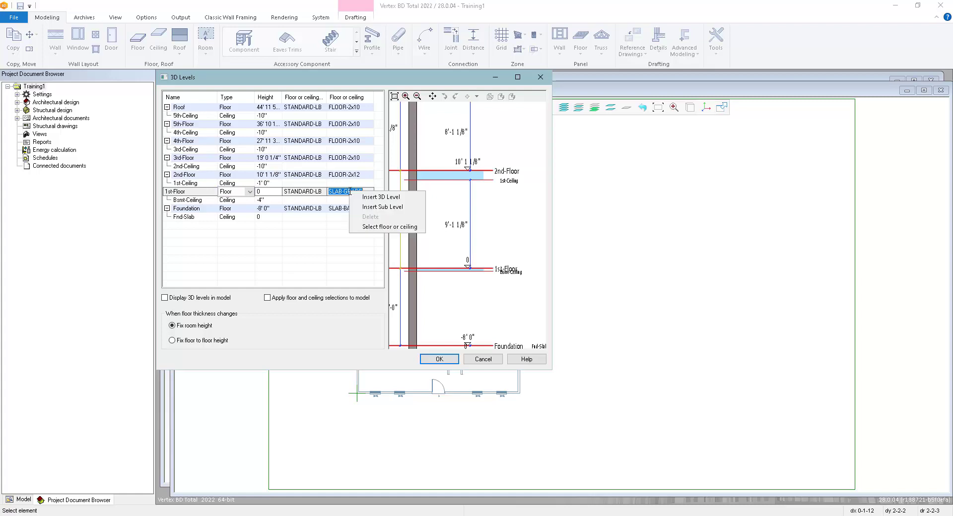
left_click(401, 227)
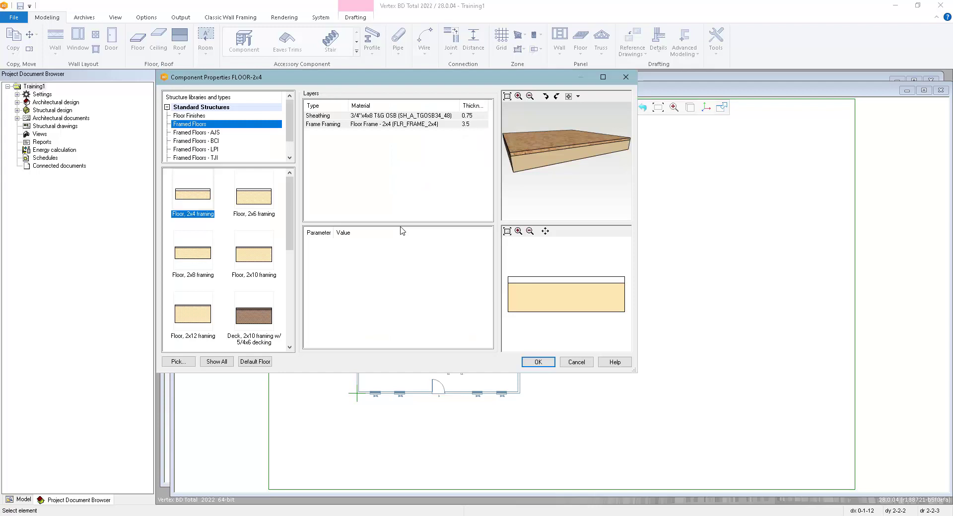
left_click(187, 315)
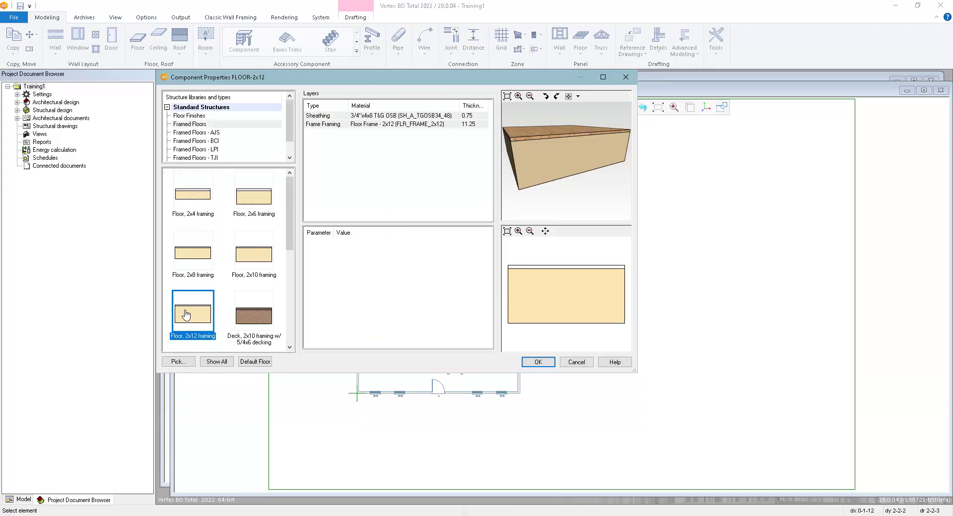
left_click(538, 363)
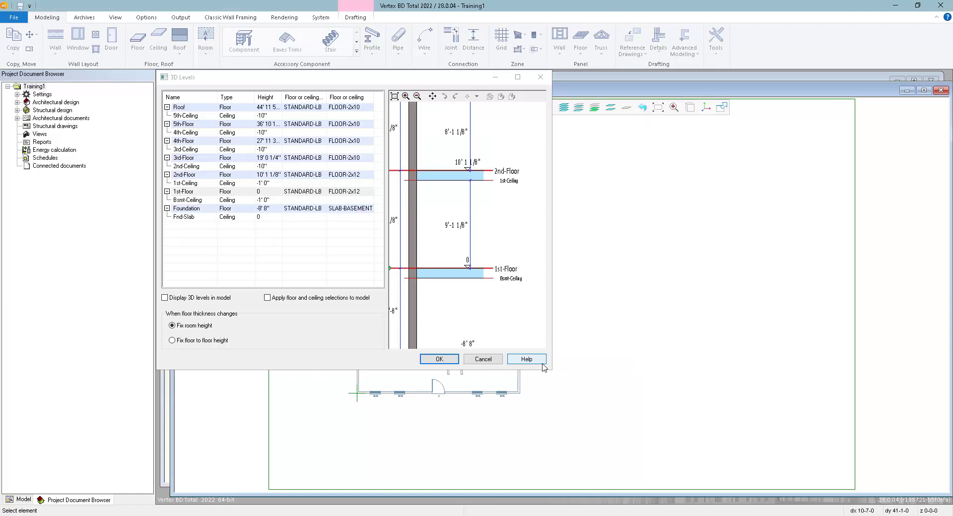
left_click(440, 360)
Measure from the green reference corner to the inner wall corner: 7 3/4" diagonal, 5 1/2" each way
scroll(563, 297, "up", 3)
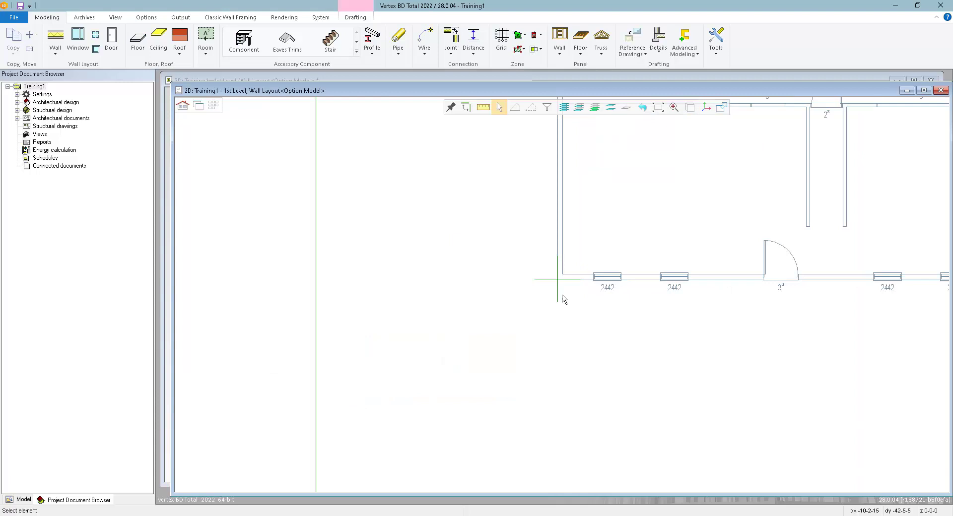
scroll(563, 298, "up", 2)
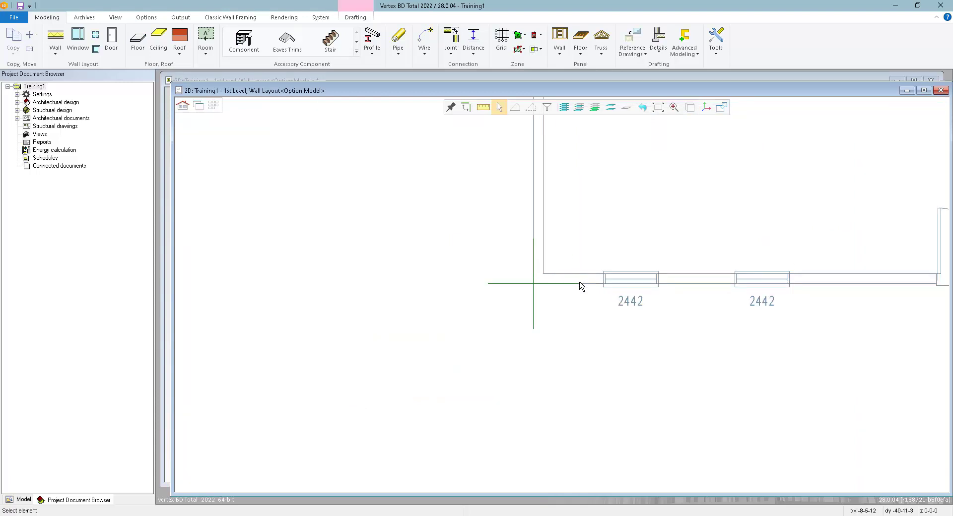
left_click(483, 108)
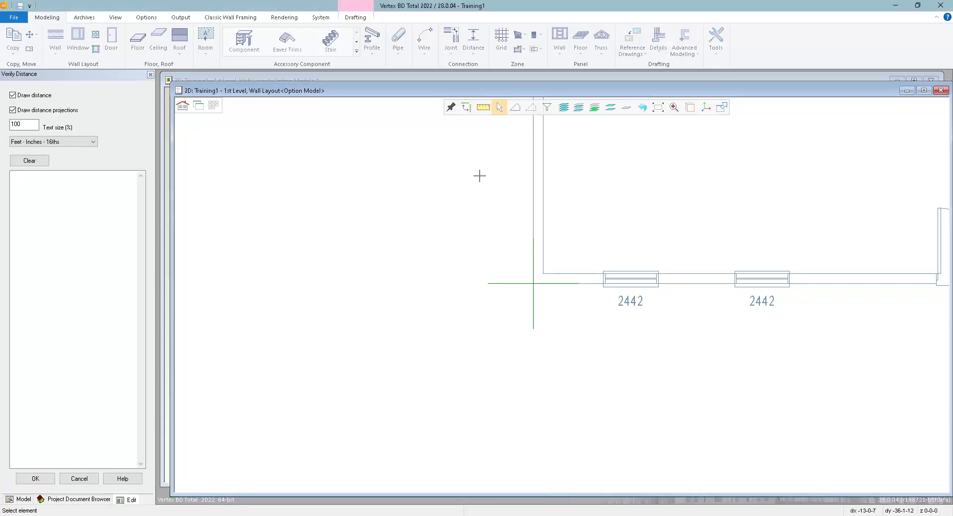
left_click(533, 283)
left_click(544, 274)
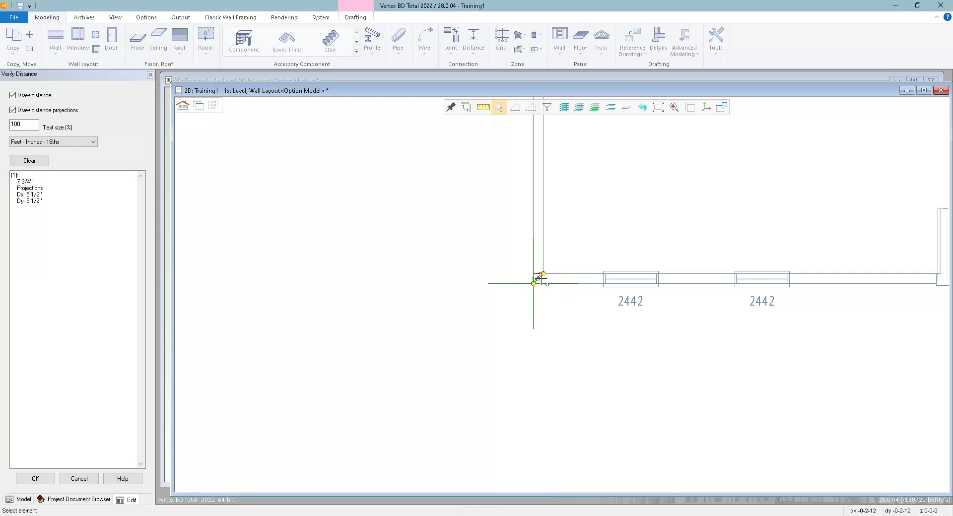
scroll(540, 278, "up", 10)
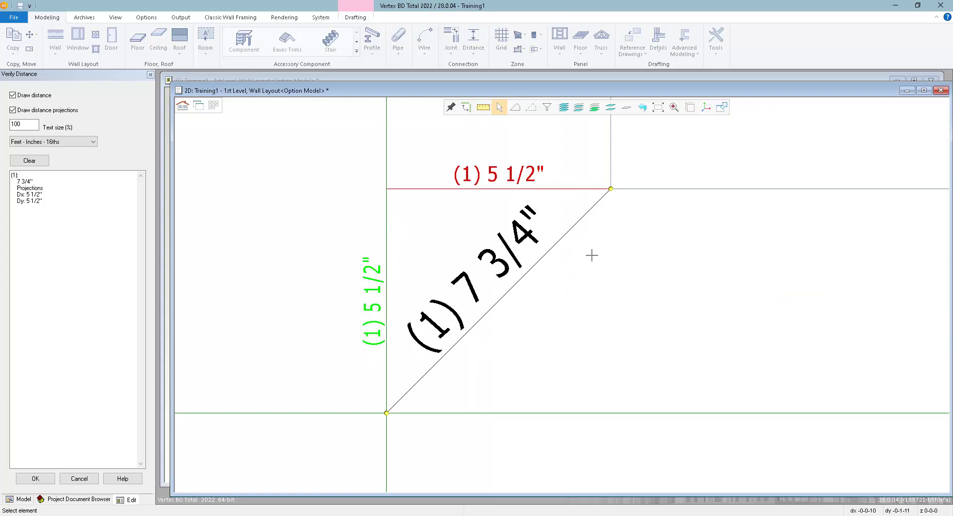
scroll(561, 292, "down", 5)
scroll(561, 294, "down", 5)
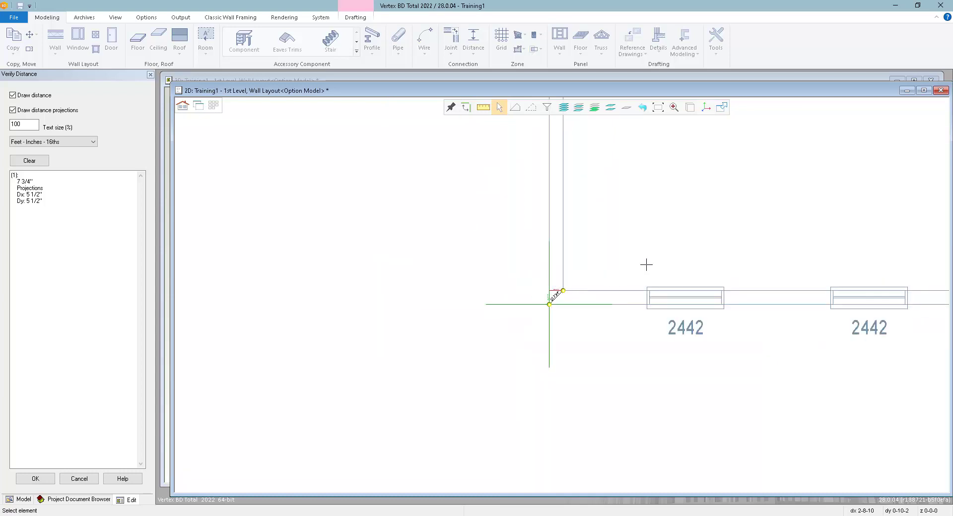
Clear the measurement and start walls using the 2x6 Ext Bearing, Horizontal siding type
key("Escape")
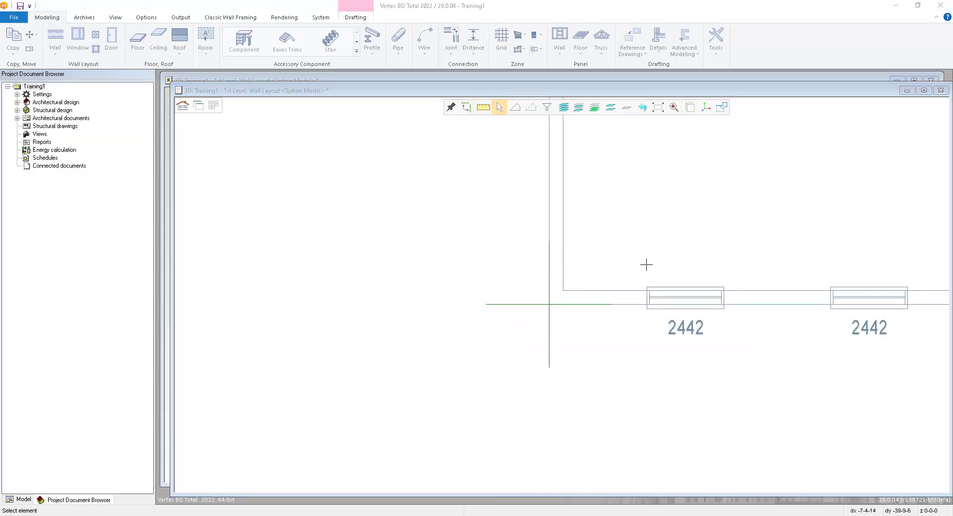
scroll(645, 263, "down", 4)
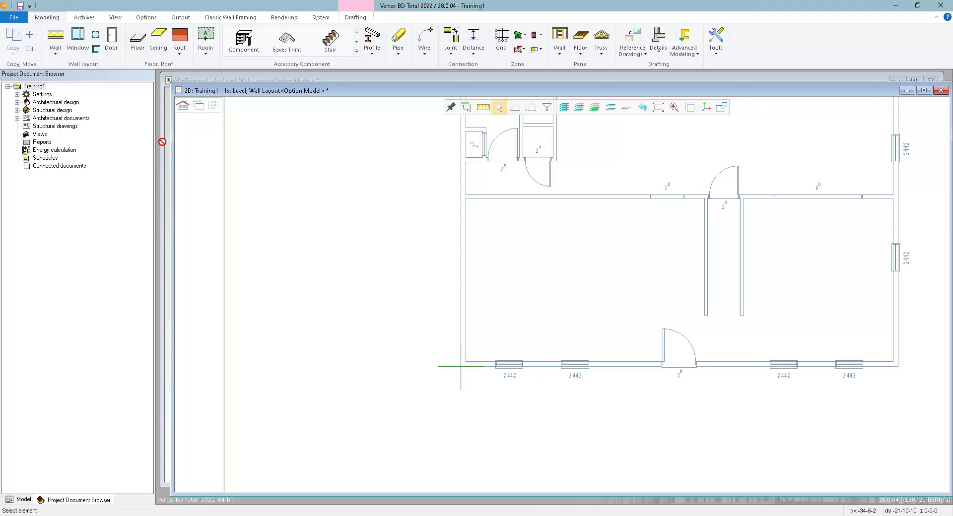
left_click(58, 42)
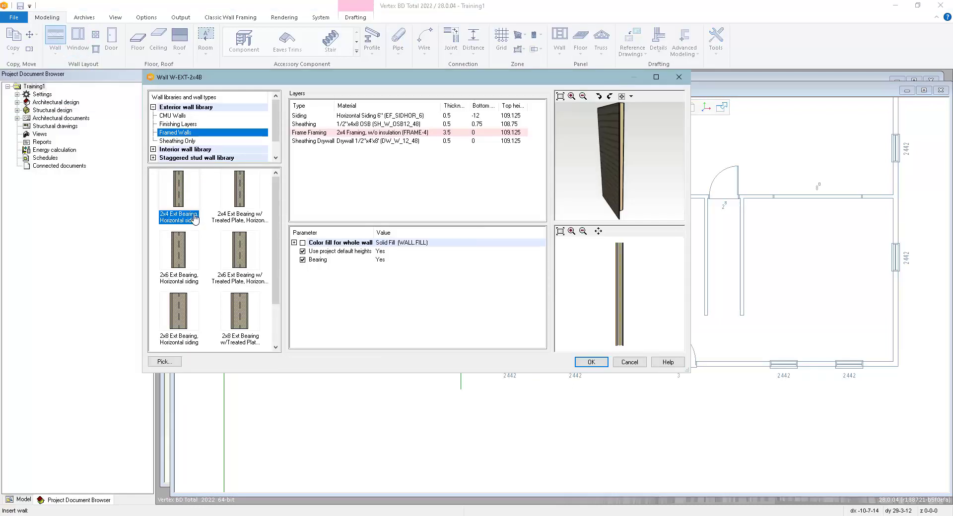
left_click(178, 258)
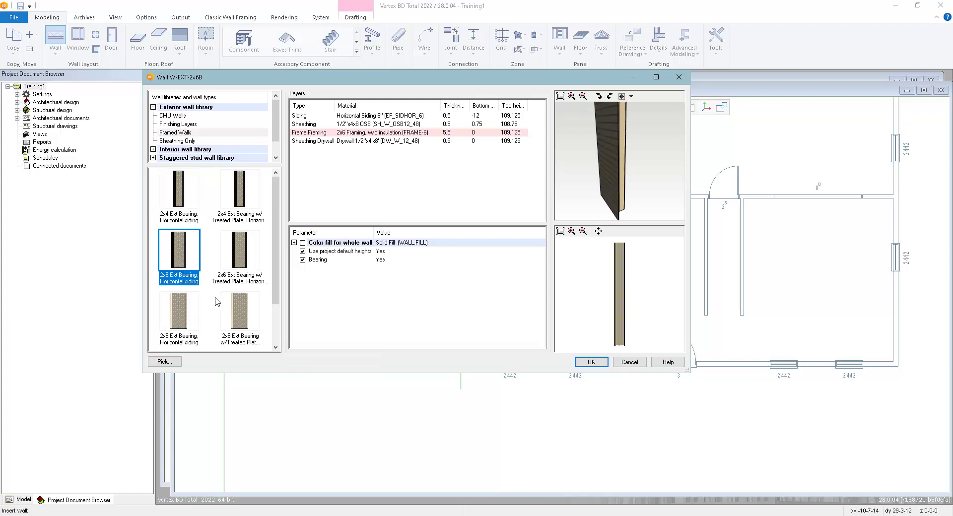
left_click(597, 363)
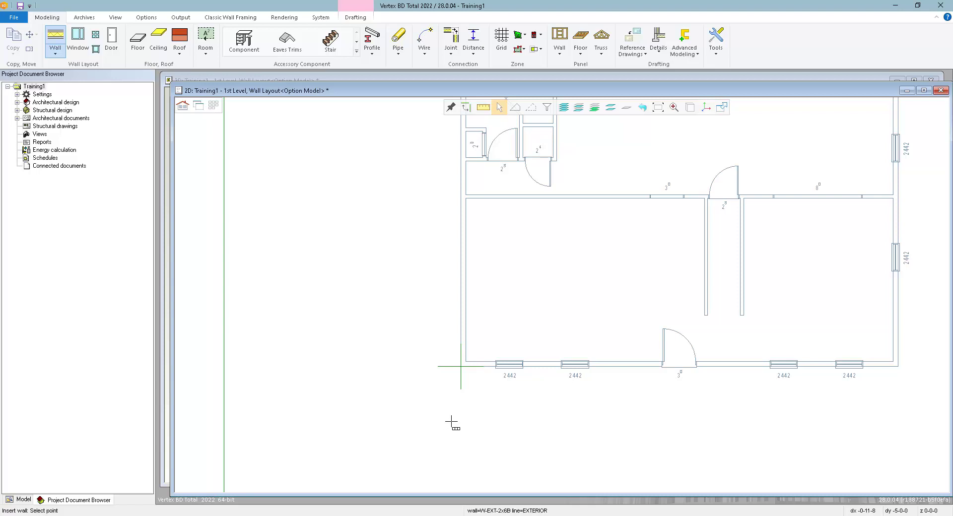
Start the first exterior wall on the green axis intersection at the plan's lower-left corner
scroll(459, 380, "up", 3)
scroll(566, 295, "up", 2)
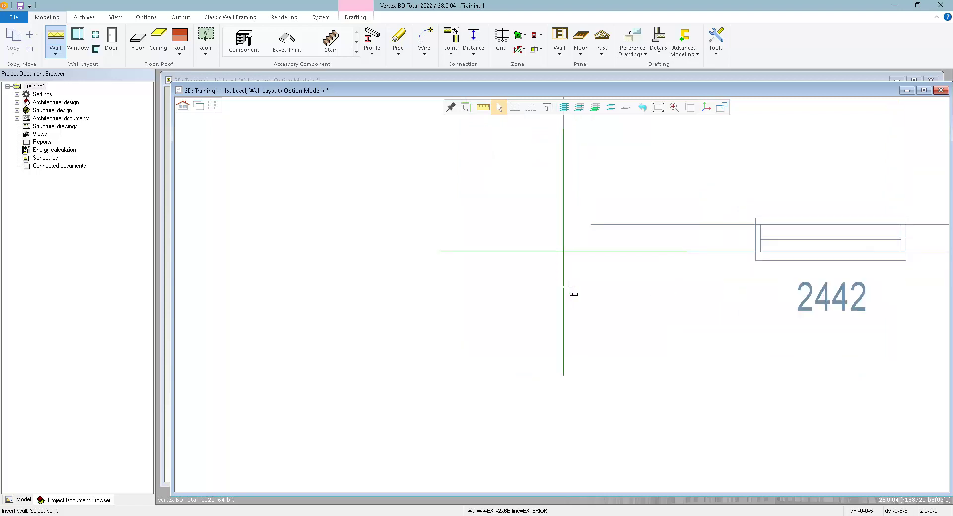
left_click(563, 252)
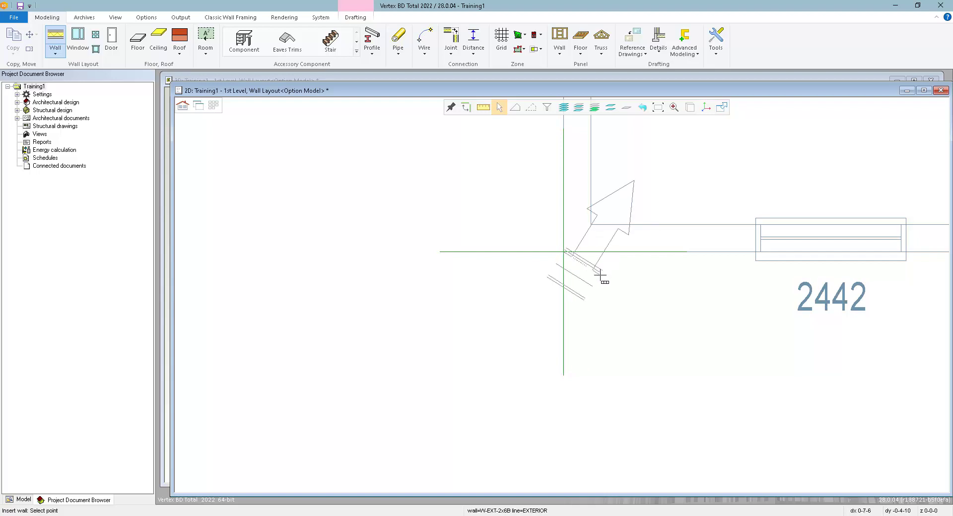
scroll(600, 273, "down", 2)
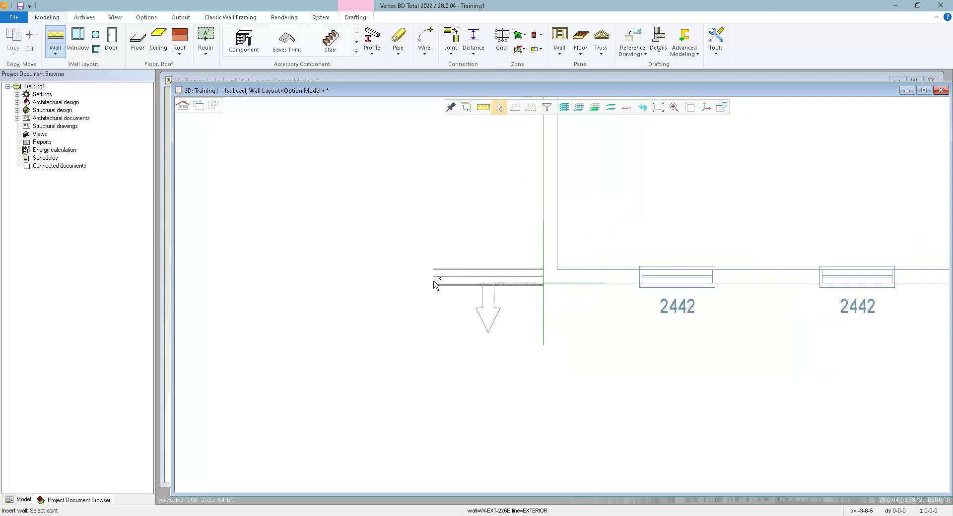
scroll(599, 266, "down", 4)
scroll(565, 279, "up", 4)
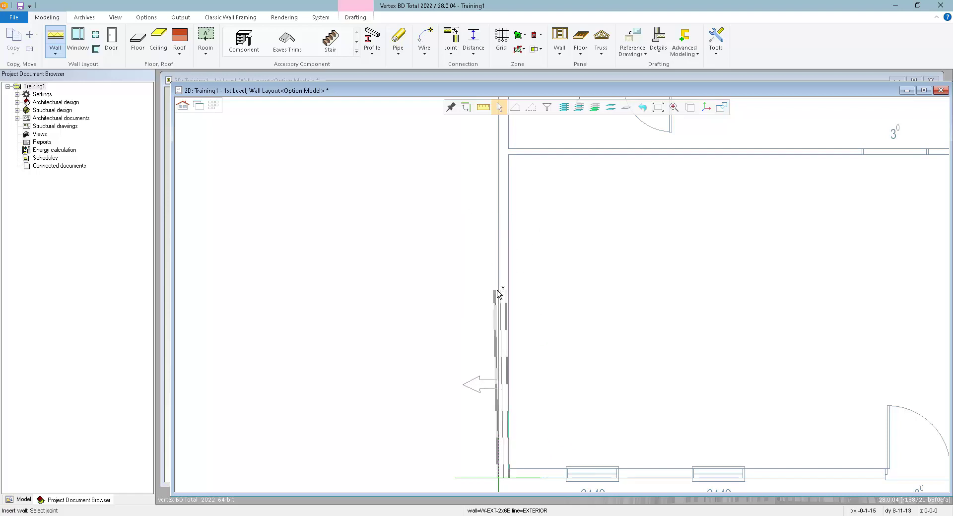
scroll(604, 275, "down", 1)
scroll(603, 274, "up", 1)
scroll(551, 292, "up", 2)
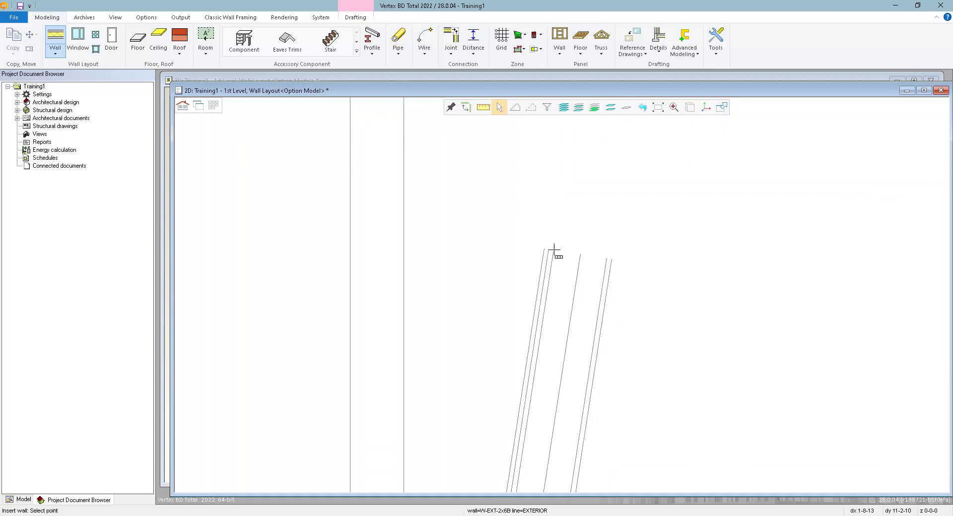
scroll(554, 251, "up", 1)
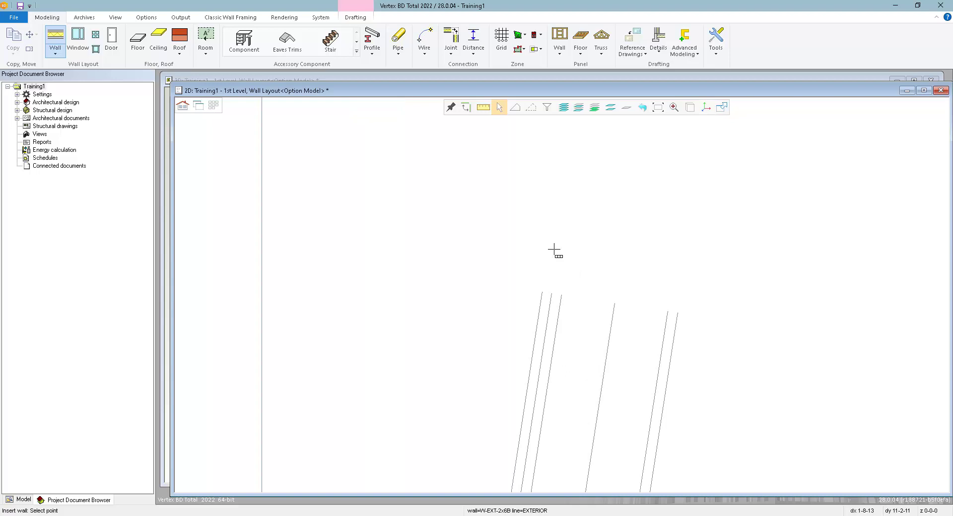
scroll(554, 250, "down", 3)
Change the wall's reference line to the siding edge in the wall section preview
right_click(554, 215)
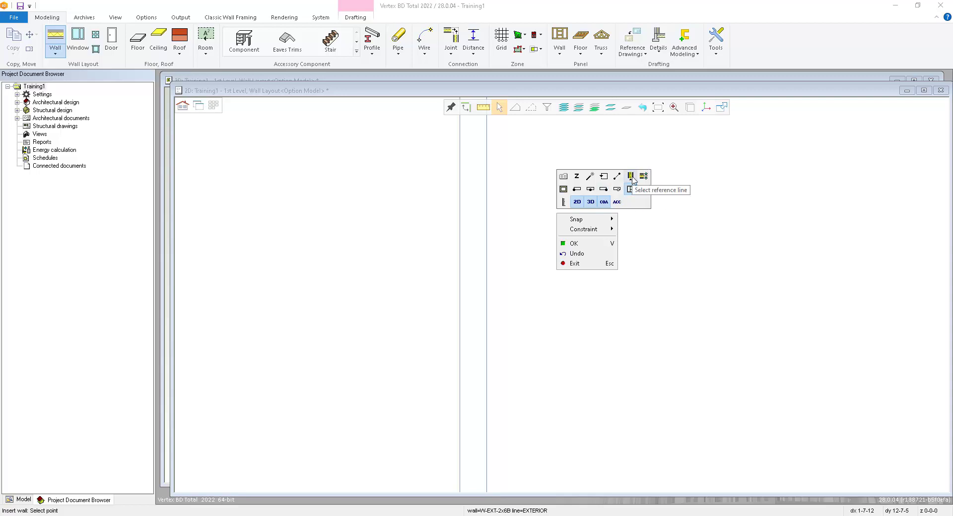
left_click(631, 177)
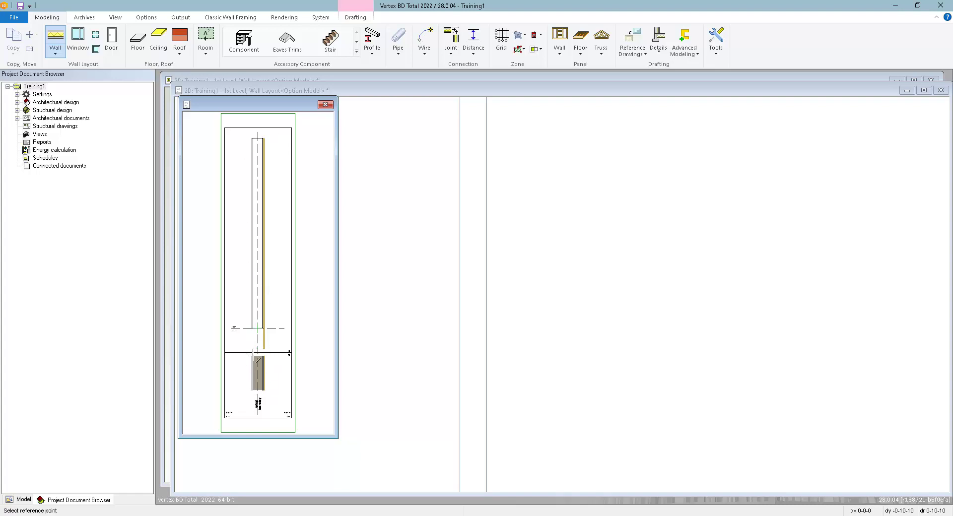
scroll(263, 389, "up", 3)
scroll(264, 275, "up", 2)
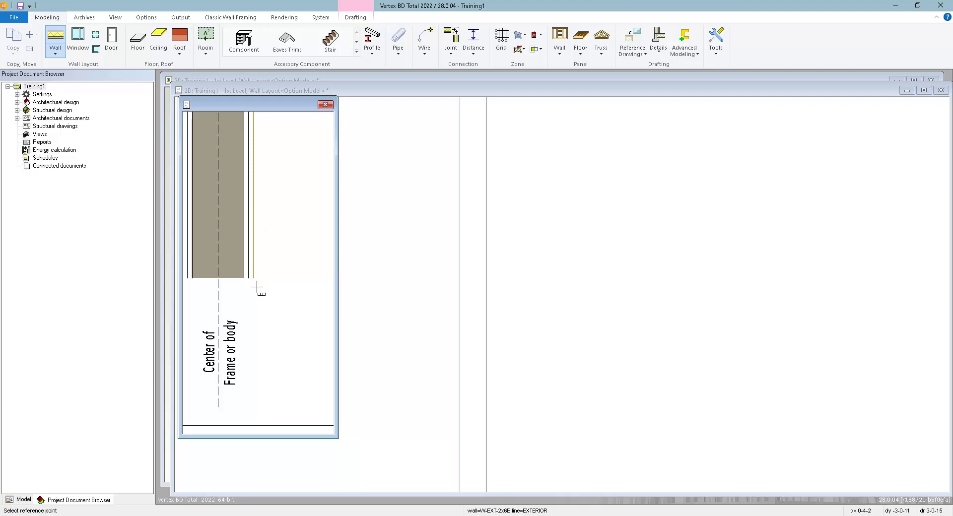
left_click(254, 281)
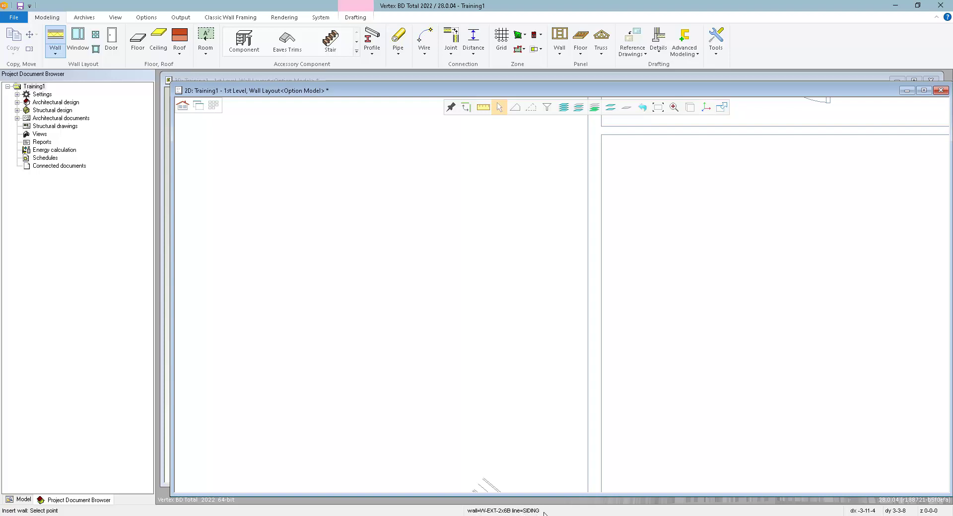
Set the wall placement to Wall outside so the outer face follows the line
scroll(536, 379, "down", 3)
scroll(564, 319, "up", 3)
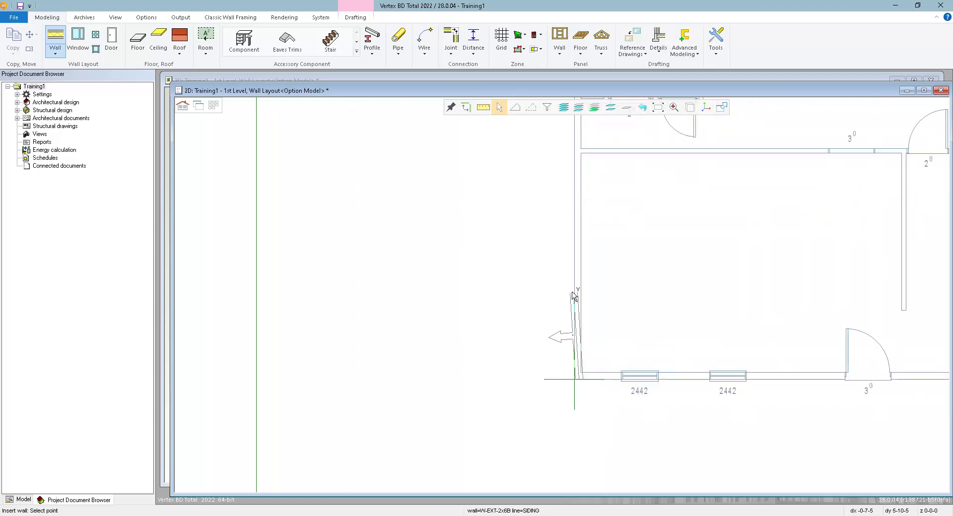
scroll(573, 294, "up", 2)
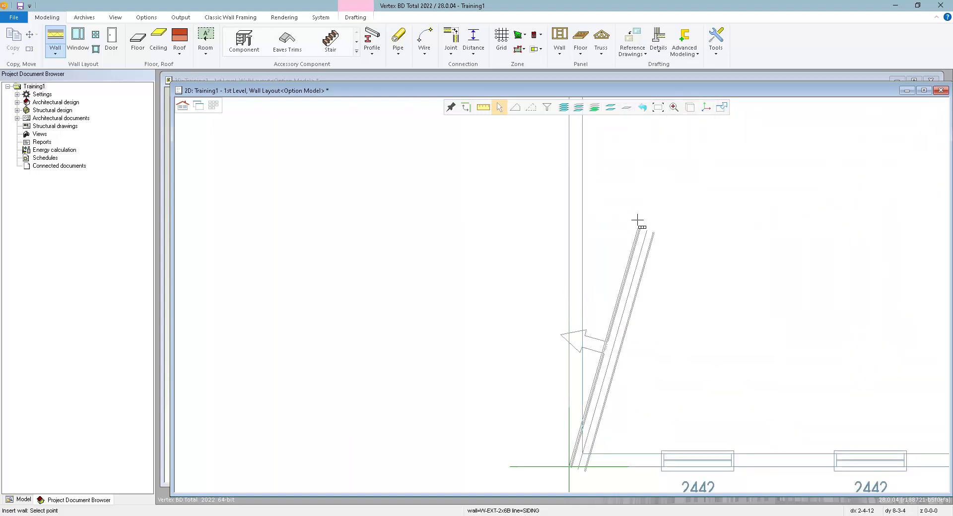
right_click(630, 188)
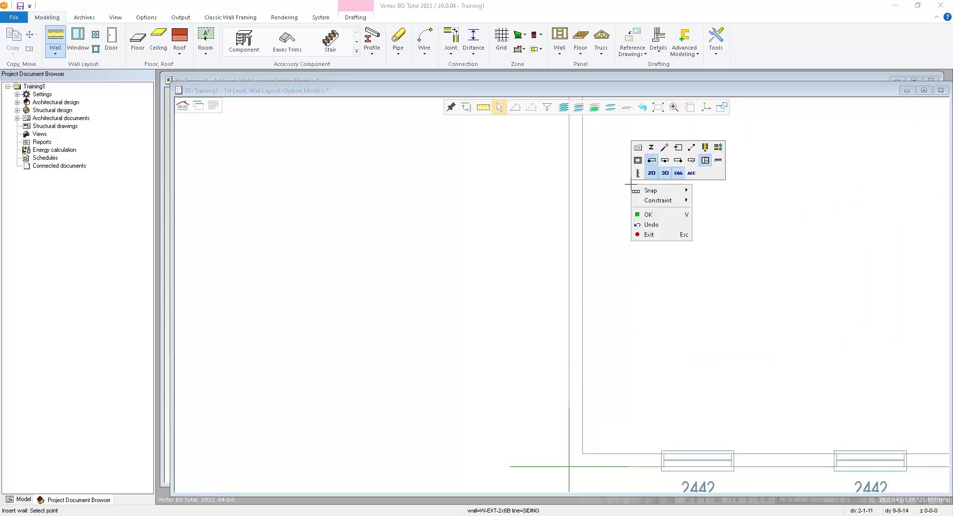
left_click(652, 161)
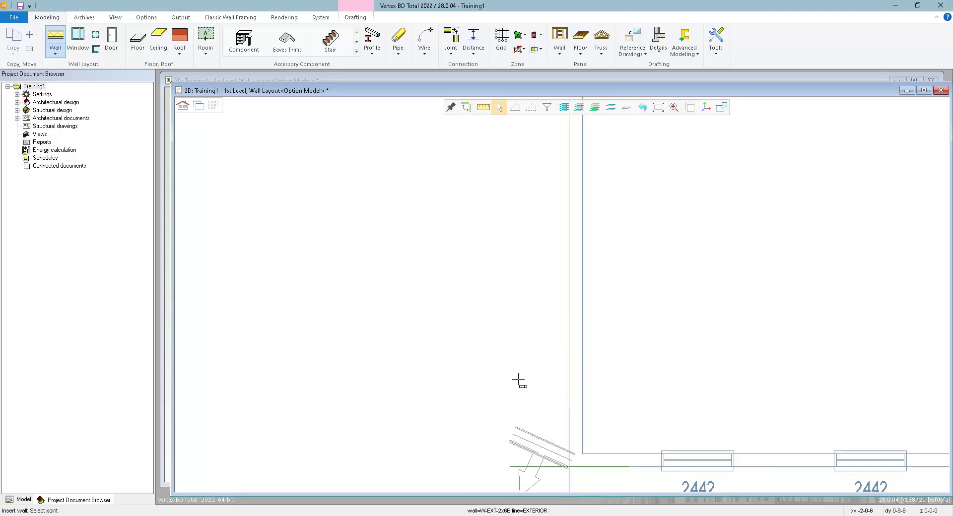
scroll(564, 295, "down", 3)
scroll(558, 266, "up", 2)
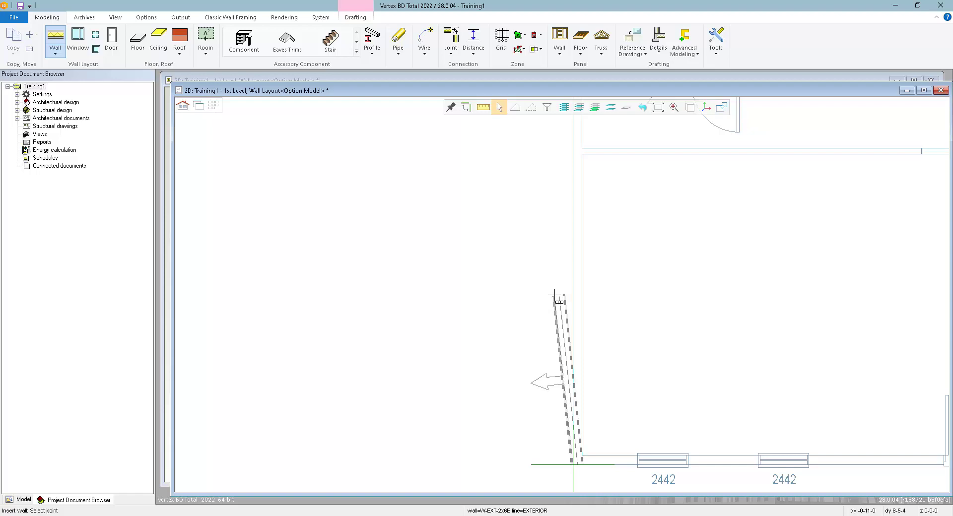
Mirror the wall and trace it along the bottom and up the right side of the plan
right_click(537, 238)
mouse_move(558, 243)
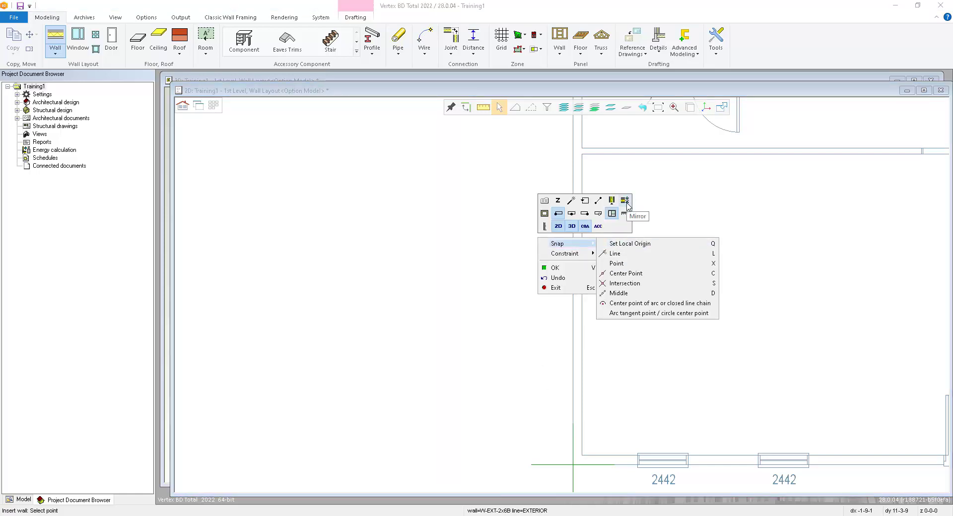
left_click(624, 200)
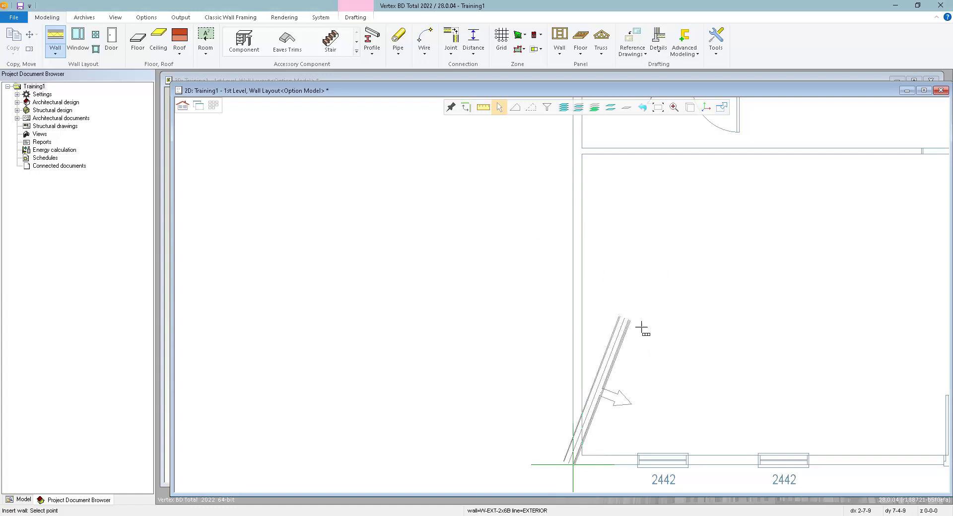
scroll(642, 329, "down", 5)
scroll(571, 323, "up", 2)
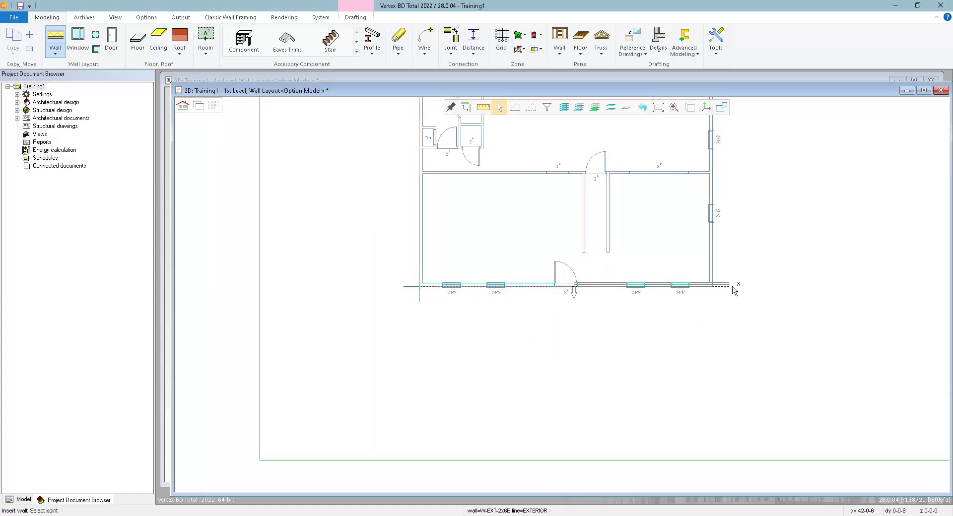
scroll(556, 310, "up", 3)
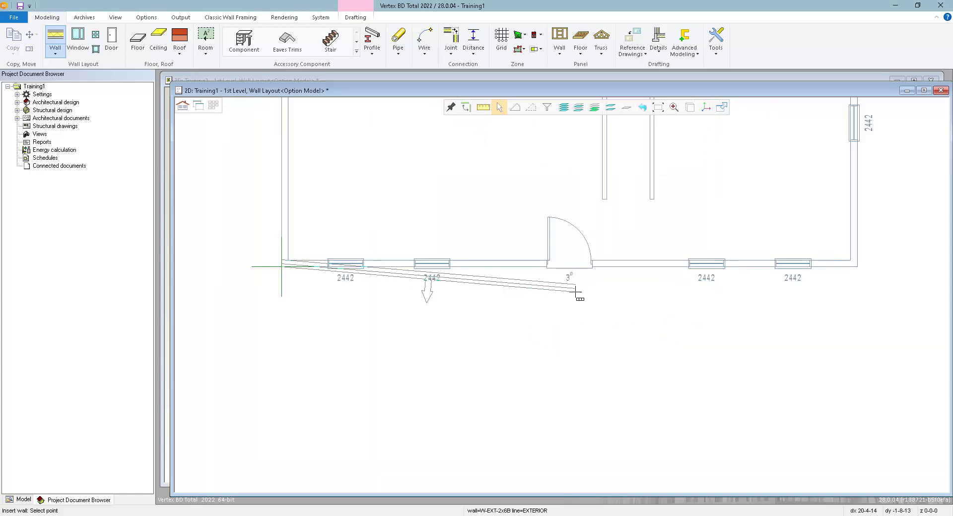
scroll(605, 304, "down", 1)
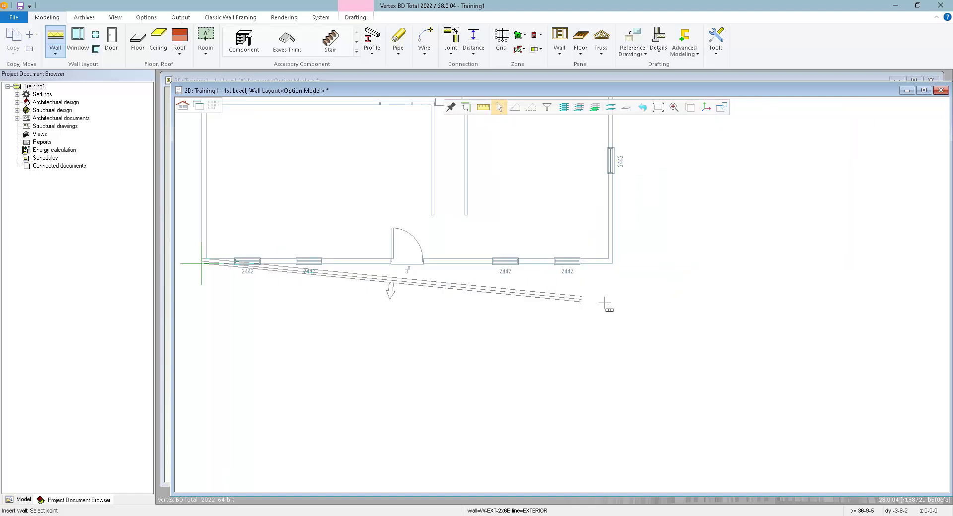
scroll(613, 264, "up", 5)
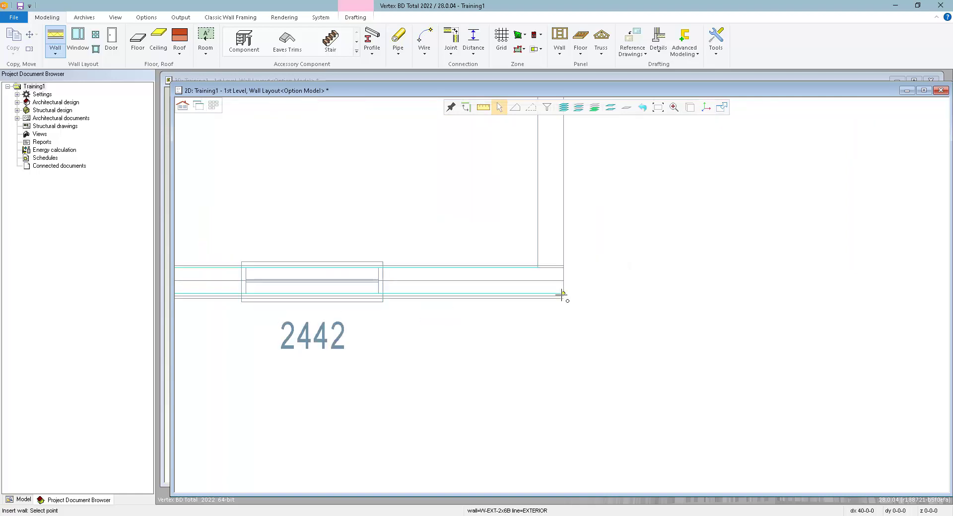
scroll(560, 294, "up", 2)
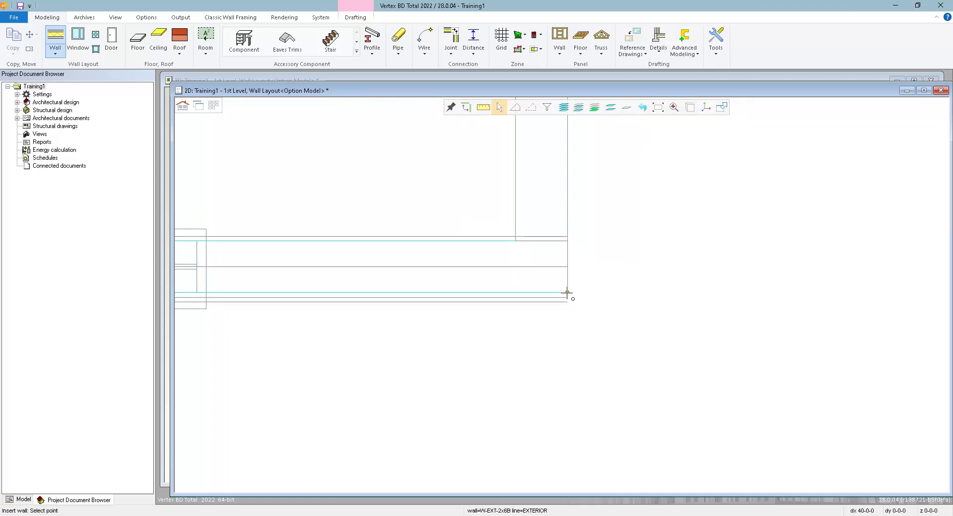
scroll(567, 296, "down", 6)
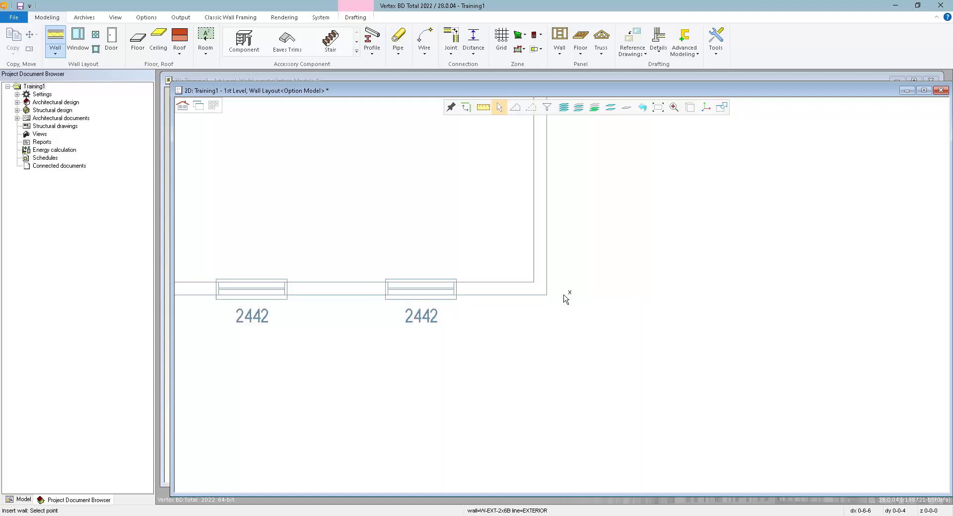
scroll(566, 296, "up", 5)
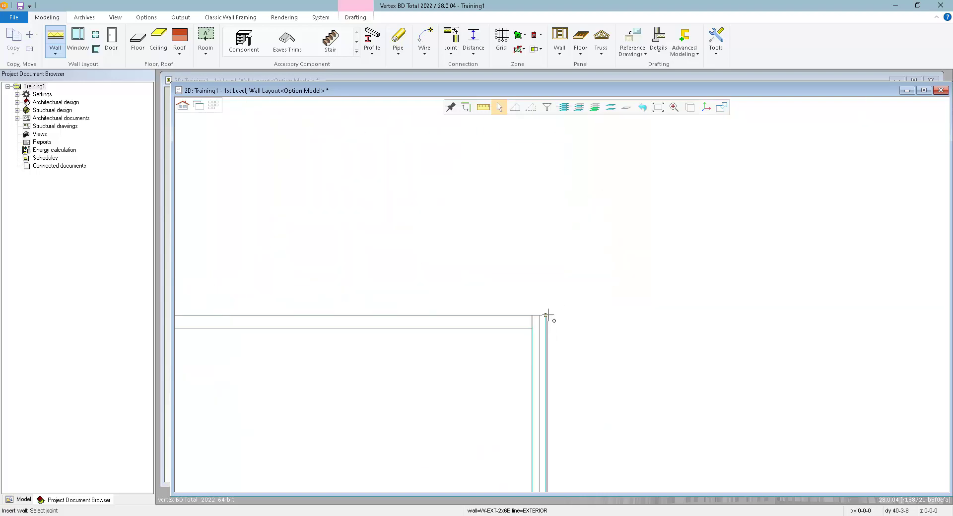
scroll(552, 301, "down", 4)
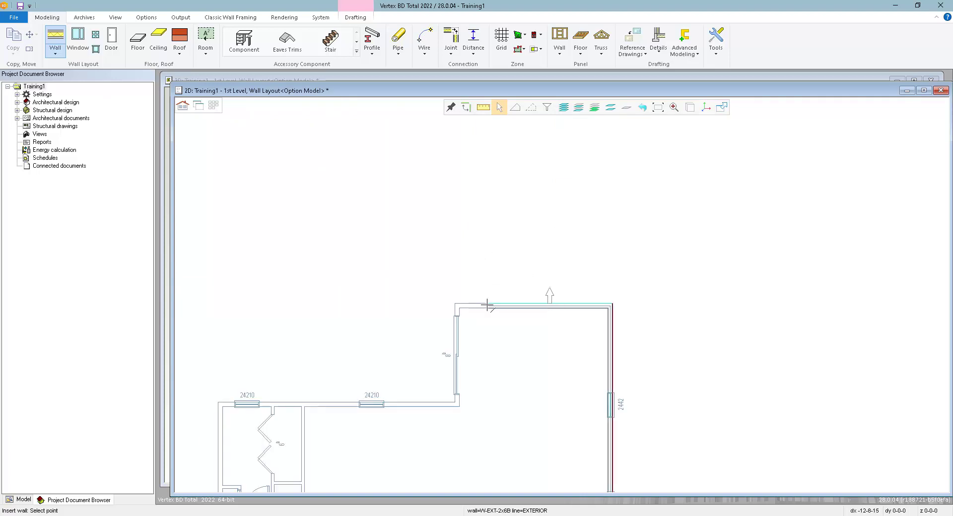
scroll(560, 295, "up", 2)
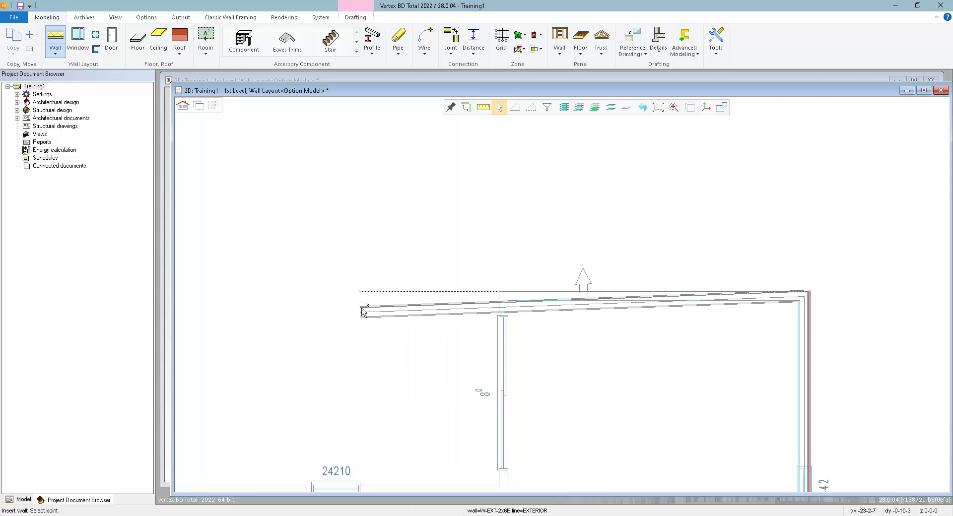
Lock the cursor horizontally so the right wing's top wall runs straight
right_click(507, 200)
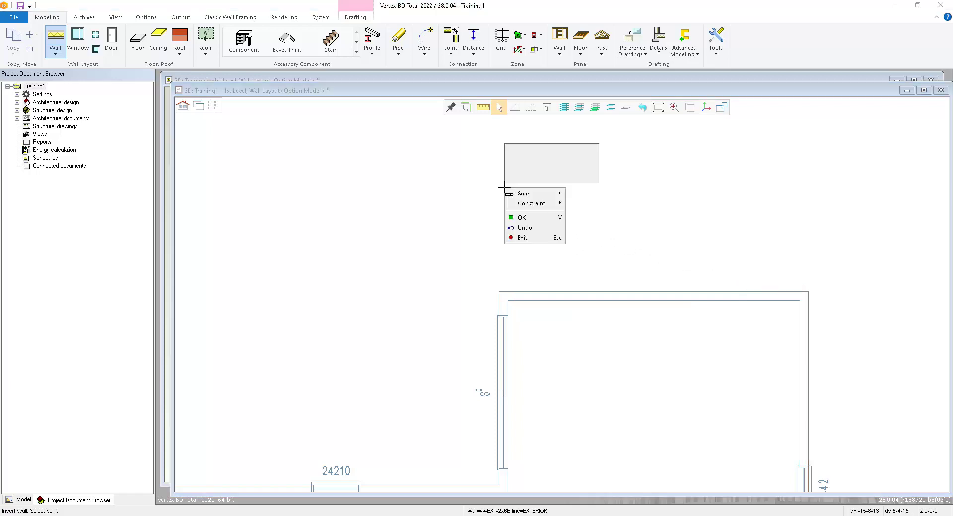
mouse_move(535, 203)
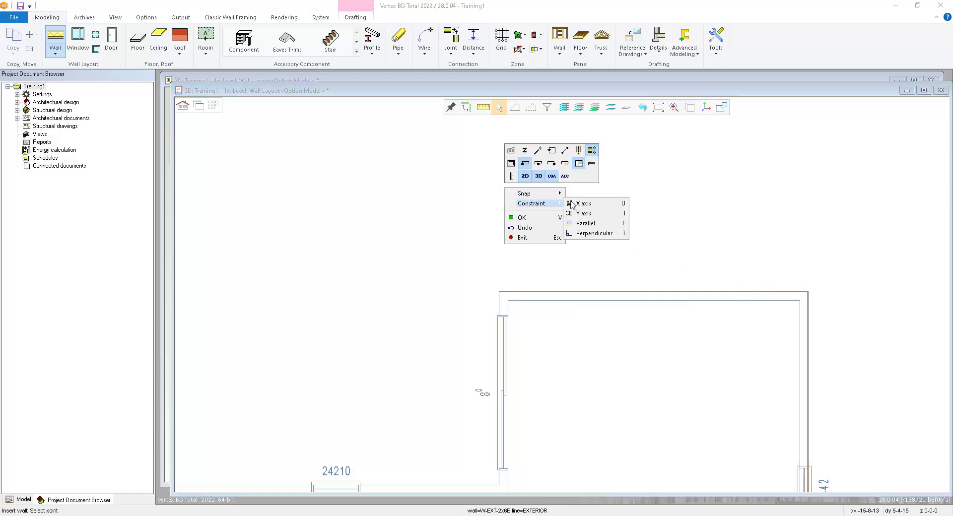
left_click(592, 164)
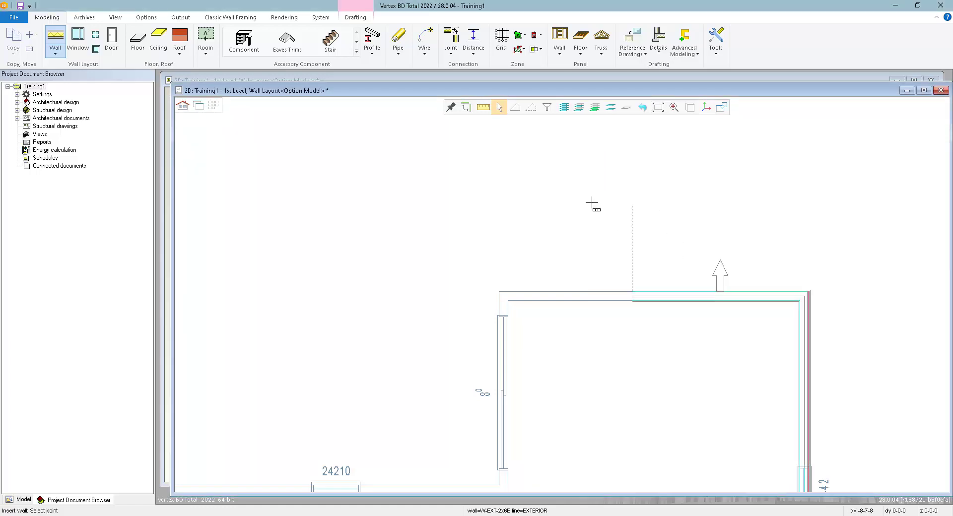
End the top wall at the right wing's top-left corner
left_click(498, 292)
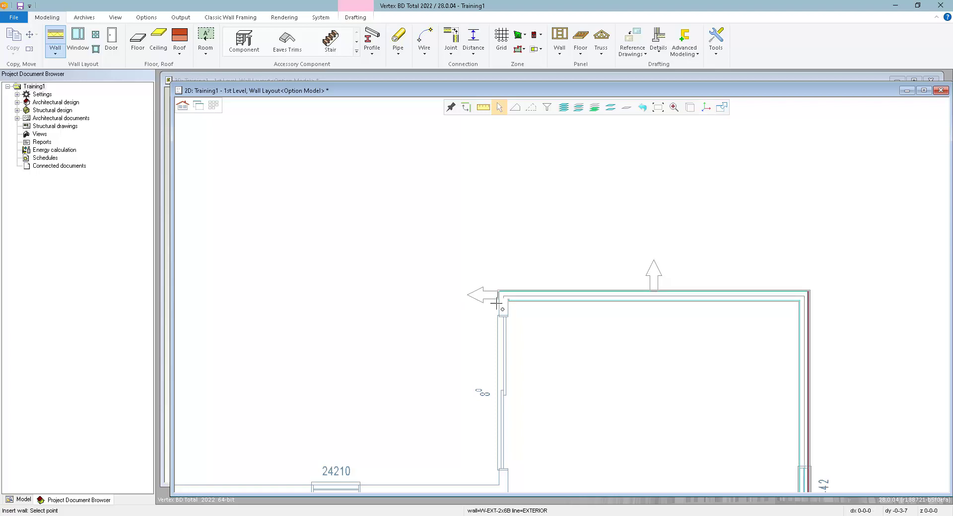
scroll(546, 358, "down", 3)
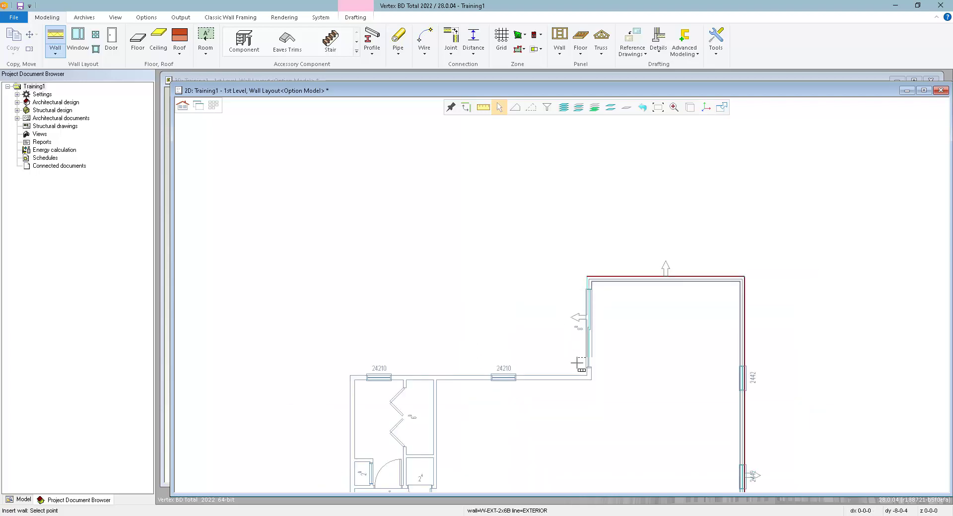
scroll(579, 372, "up", 4)
scroll(561, 294, "up", 2)
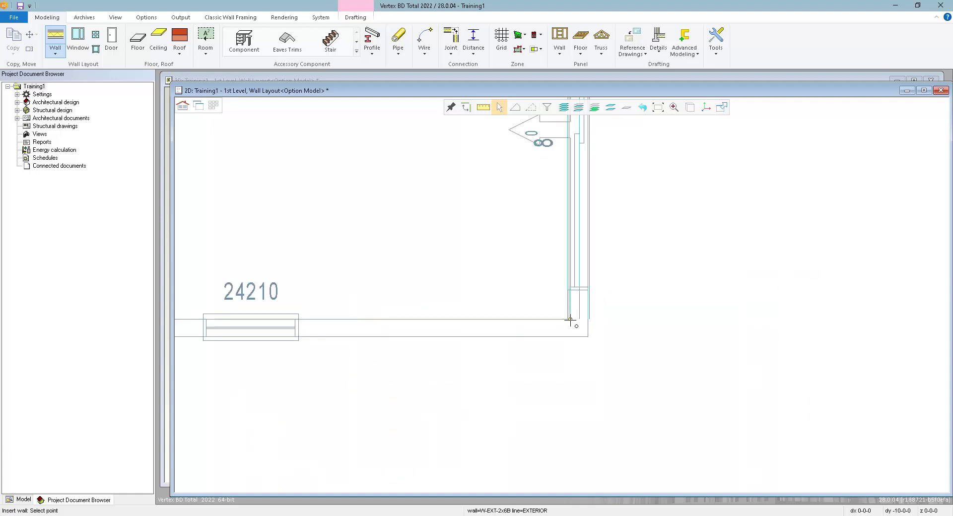
scroll(565, 320, "down", 4)
scroll(530, 298, "down", 1)
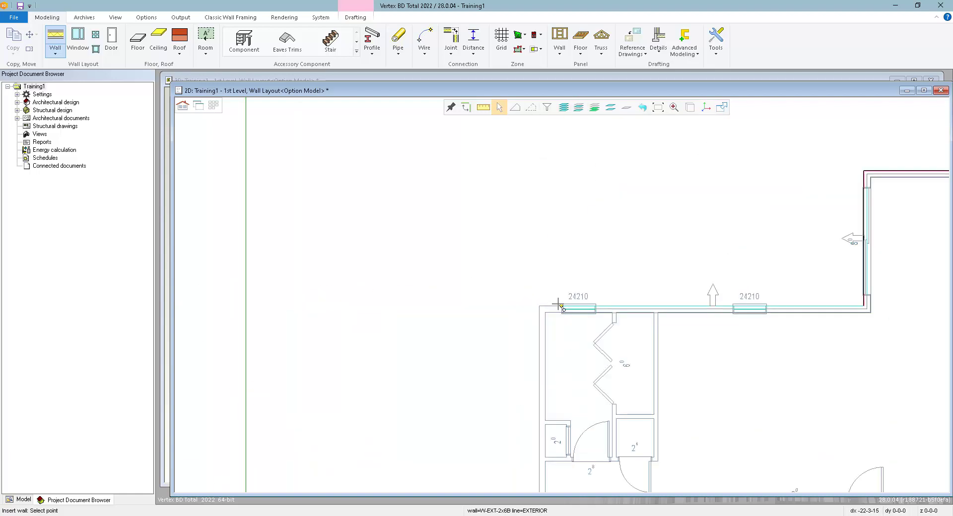
scroll(527, 301, "up", 3)
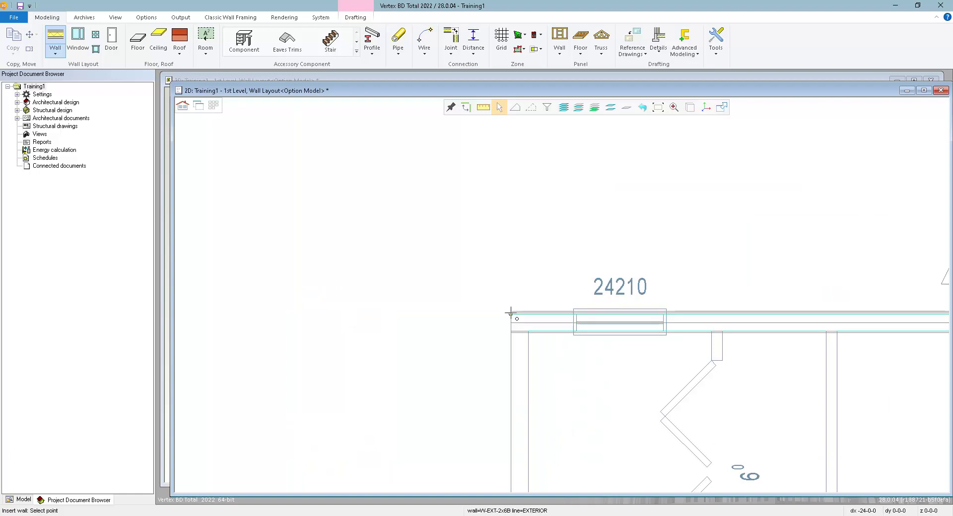
Continue to the plan's top-left corner and close the walls at the bottom-left reference corner
left_click(510, 312)
scroll(570, 294, "down", 2)
scroll(548, 385, "down", 2)
scroll(562, 294, "up", 2)
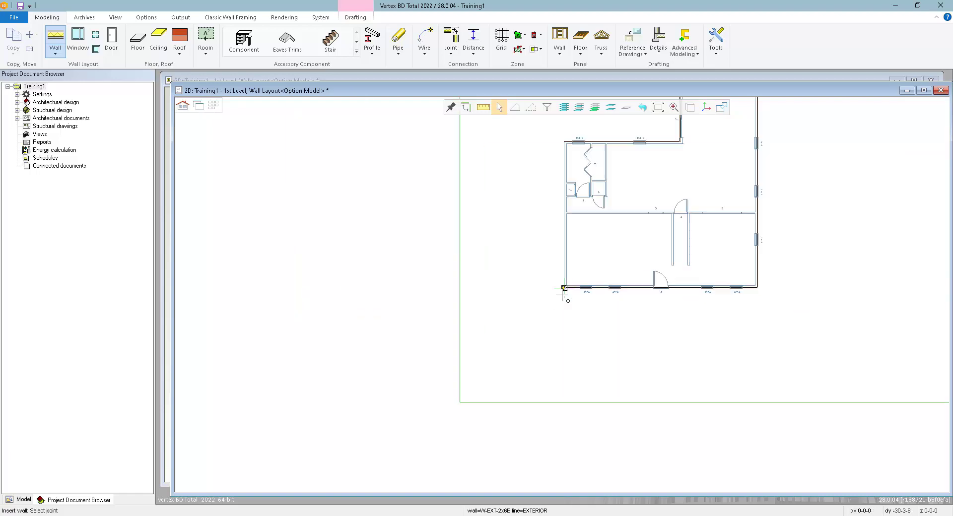
scroll(563, 294, "up", 3)
scroll(548, 271, "up", 1)
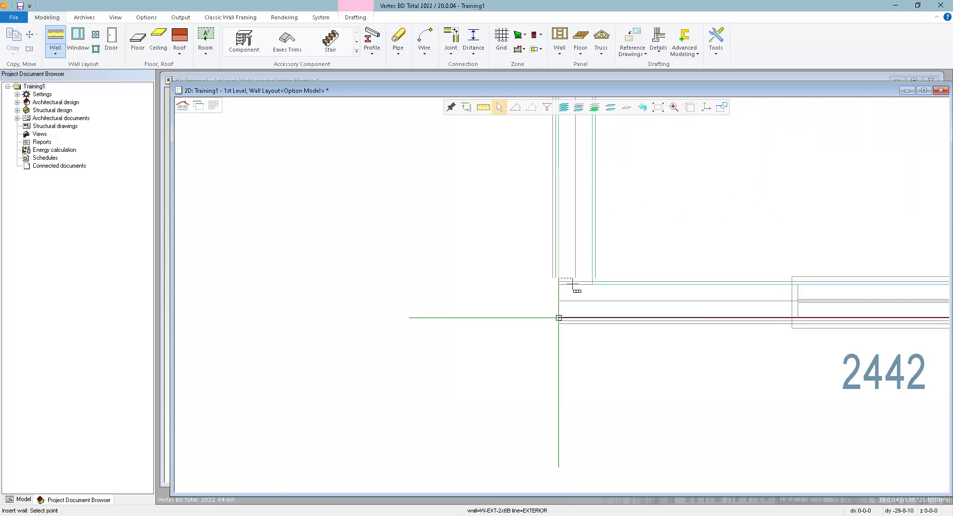
left_click(558, 318)
scroll(637, 369, "down", 3)
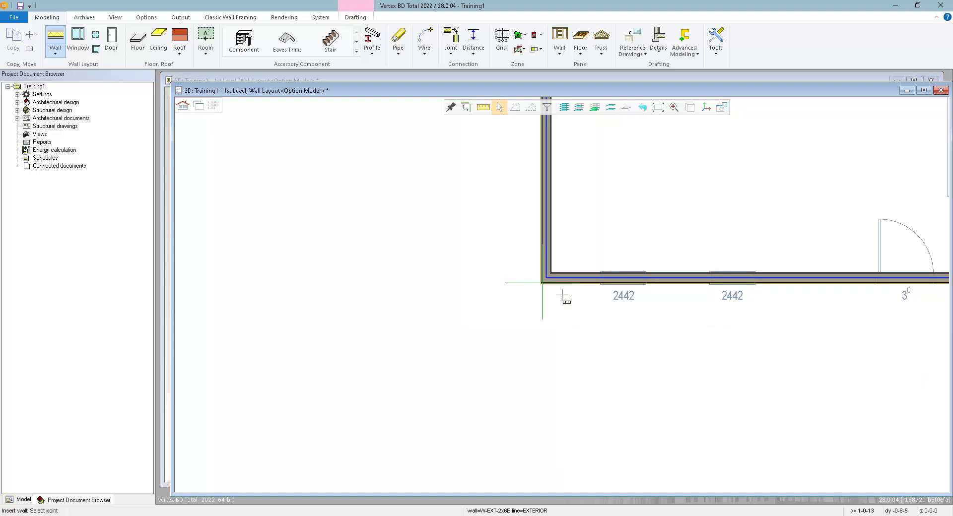
scroll(611, 208, "down", 3)
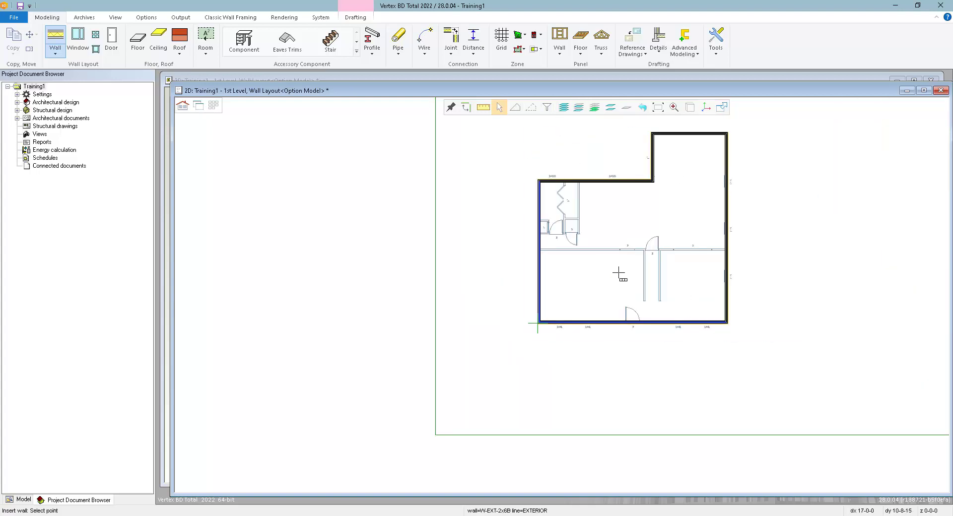
scroll(617, 272, "up", 2)
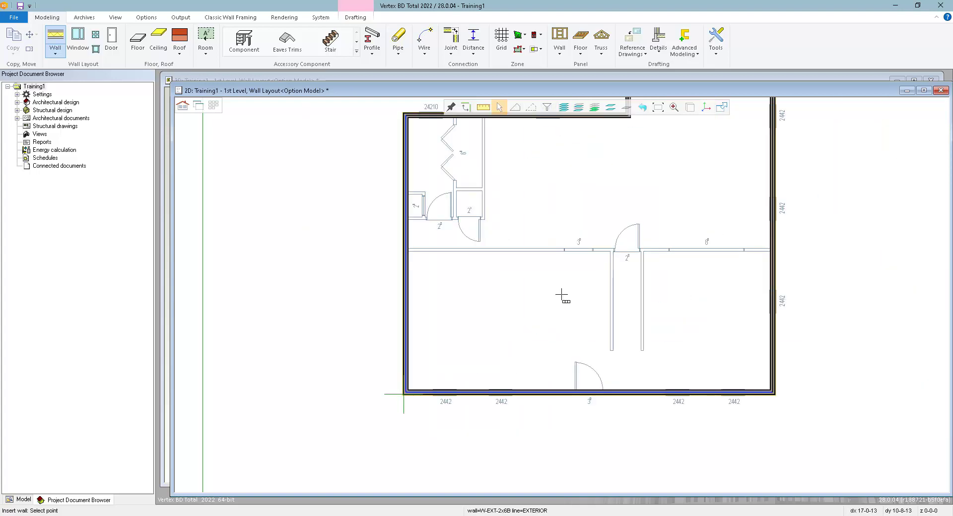
scroll(436, 269, "up", 1)
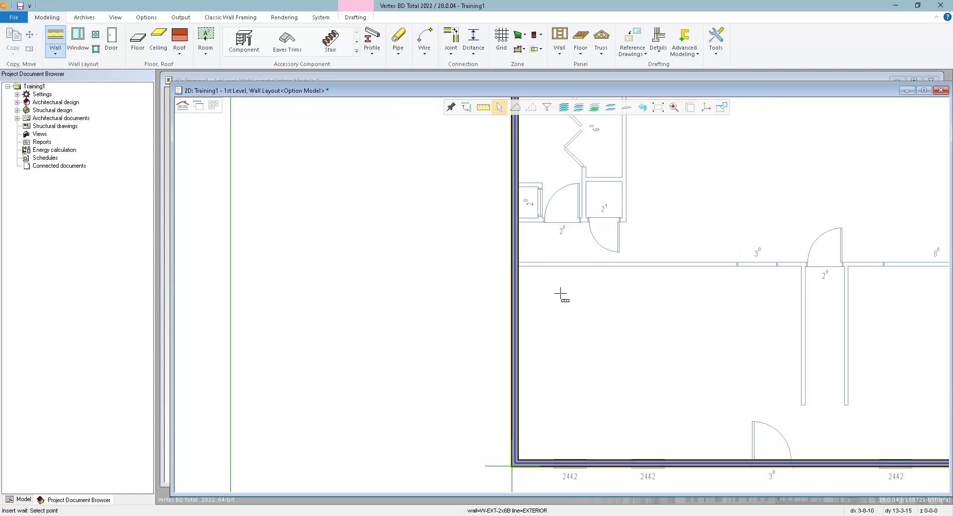
Switch the wall type to 2x4 Int Bearing from the interior Framed Walls library
right_click(657, 300)
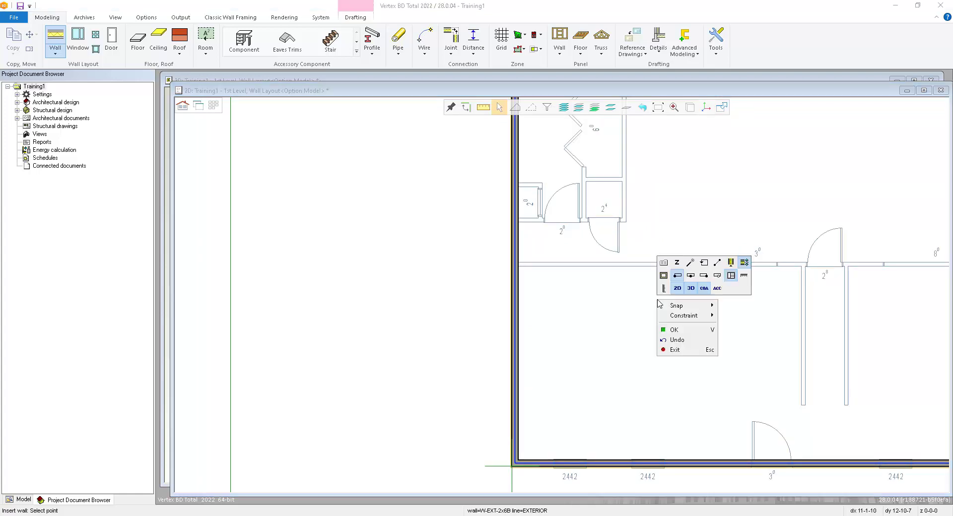
left_click(664, 263)
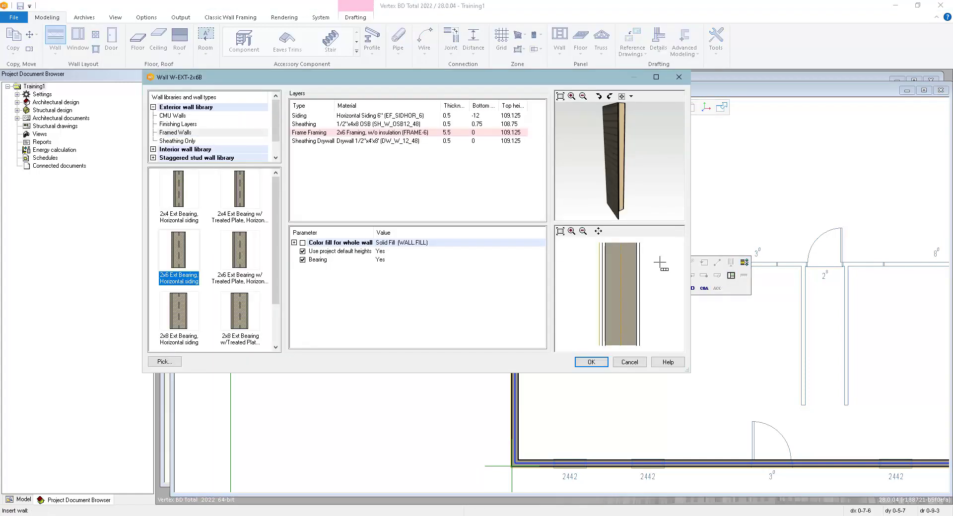
left_click(154, 107)
left_click(154, 116)
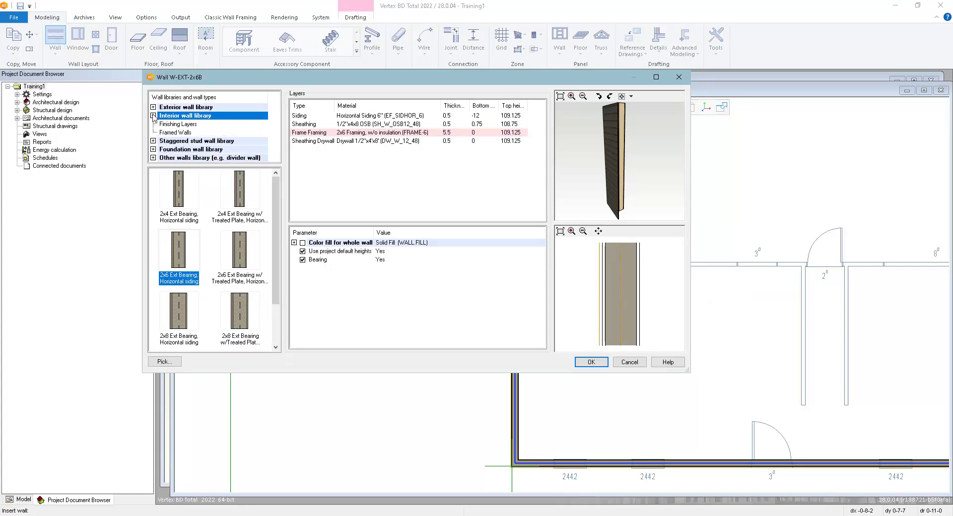
left_click(169, 133)
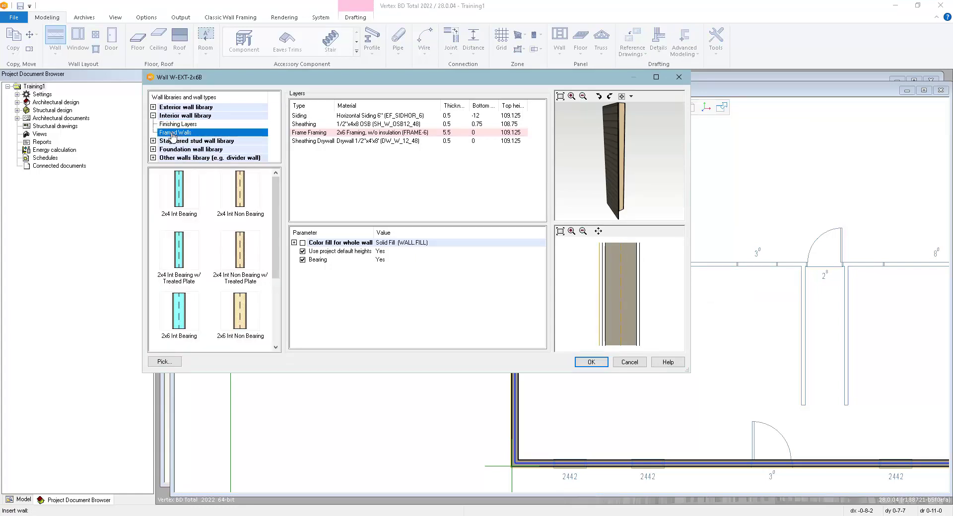
left_click(177, 189)
left_click(591, 363)
Mirror the pending 2x4 interior wall to the other side of its line
scroll(561, 295, "up", 4)
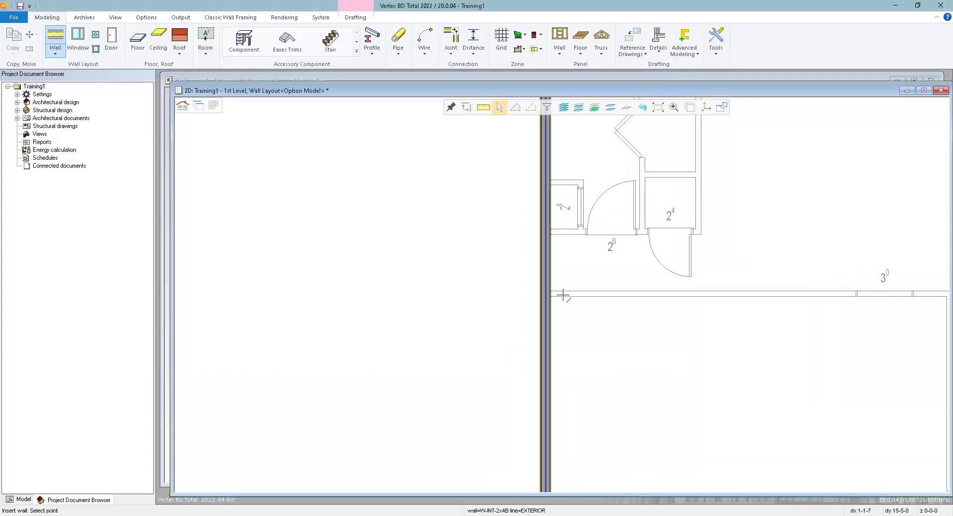
scroll(561, 295, "up", 3)
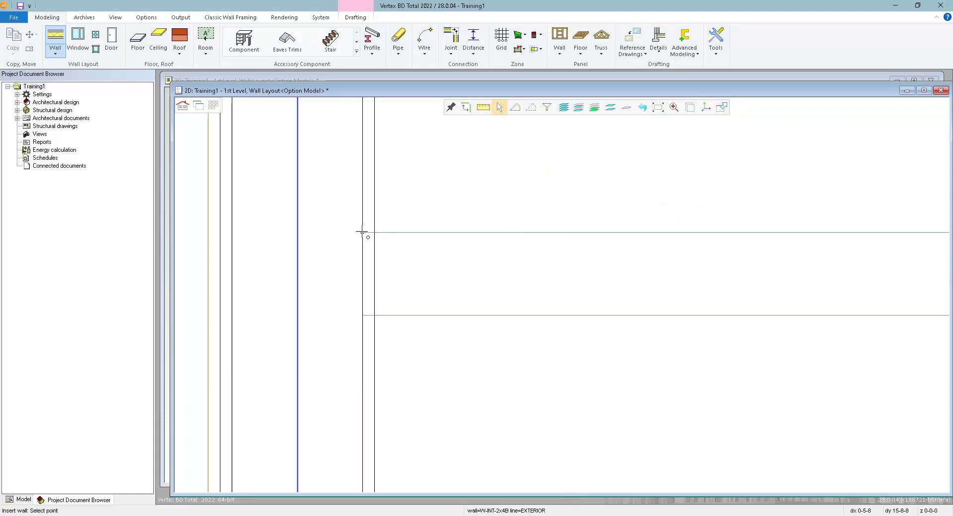
scroll(546, 288, "down", 5)
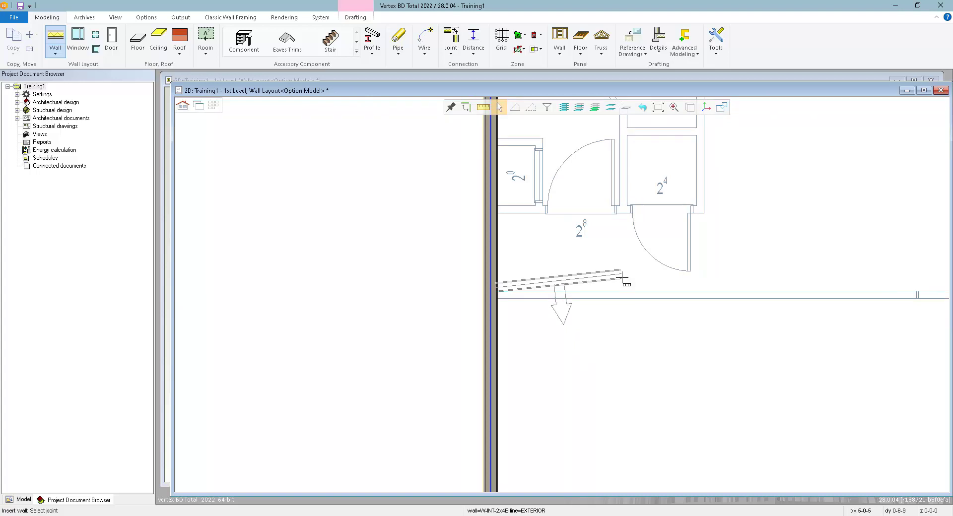
right_click(624, 278)
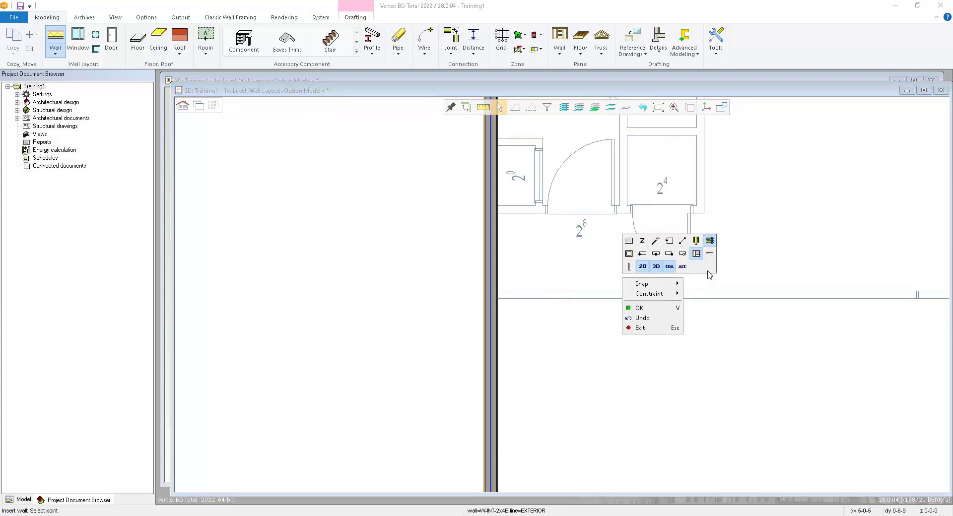
left_click(711, 241)
Pan to the horizontal interior wall line and bring up the Constraint options
scroll(660, 299, "up", 2)
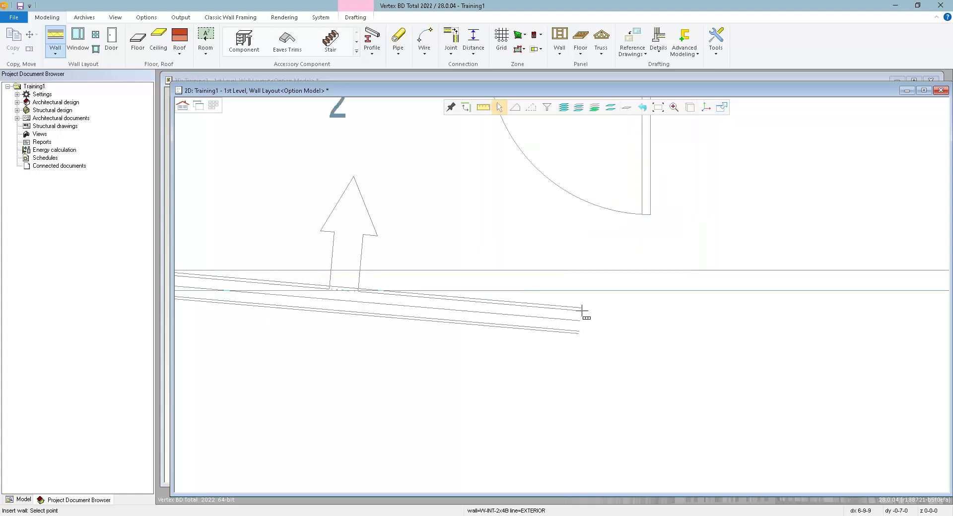
scroll(576, 308, "down", 3)
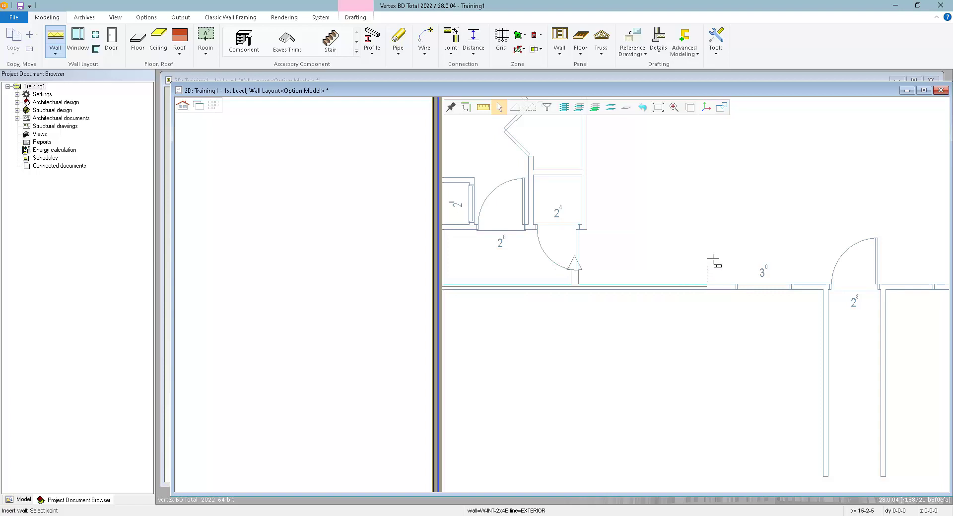
middle_click_drag(715, 252, 561, 294)
right_click(561, 284)
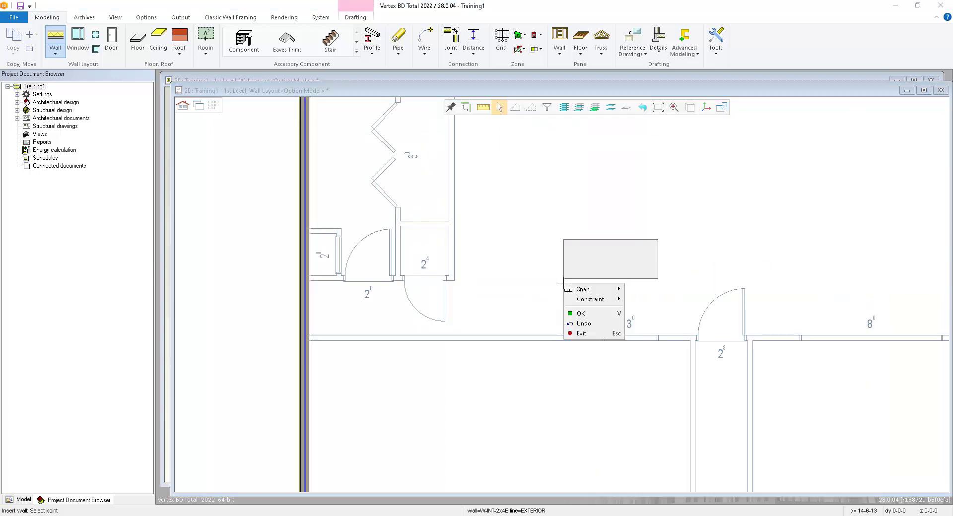
mouse_move(601, 301)
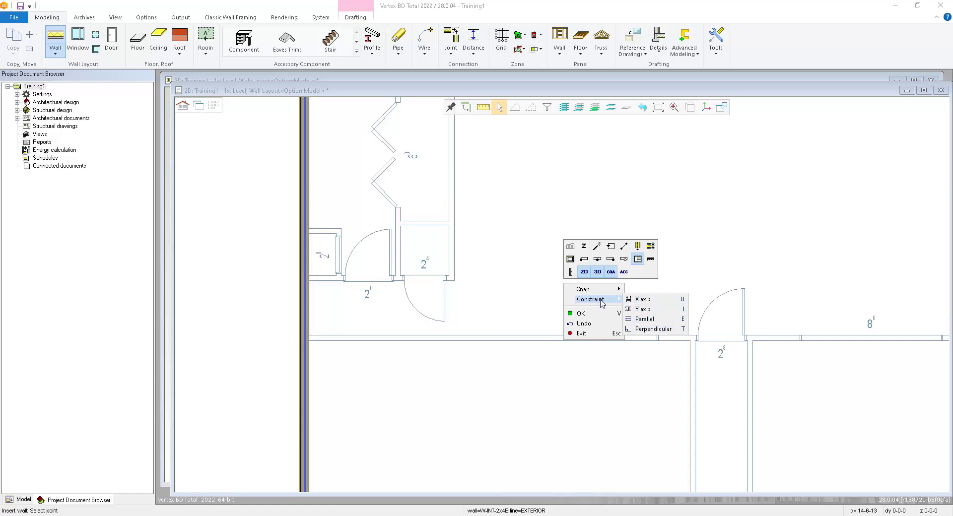
Draw the 2x4 bearing wall locked to the X axis, ending at the right exterior wall
left_click(643, 299)
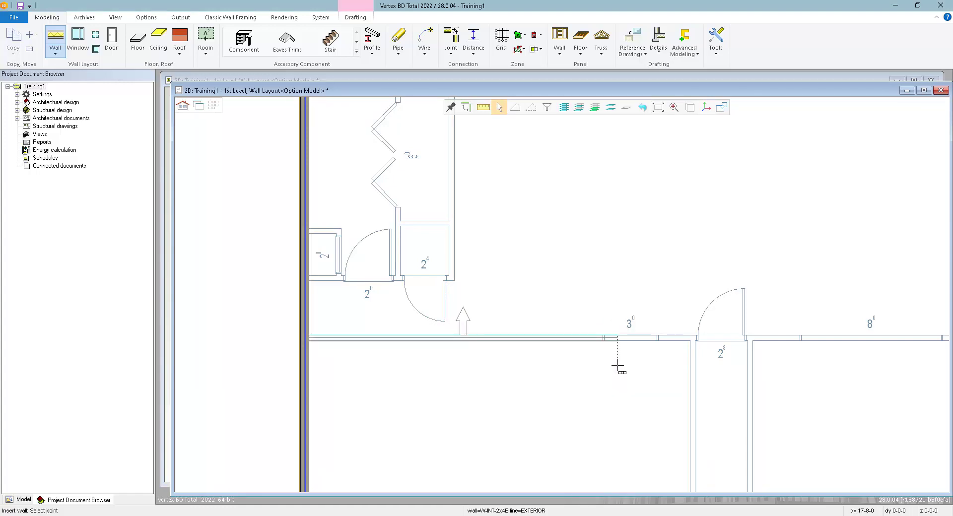
scroll(611, 363, "down", 3)
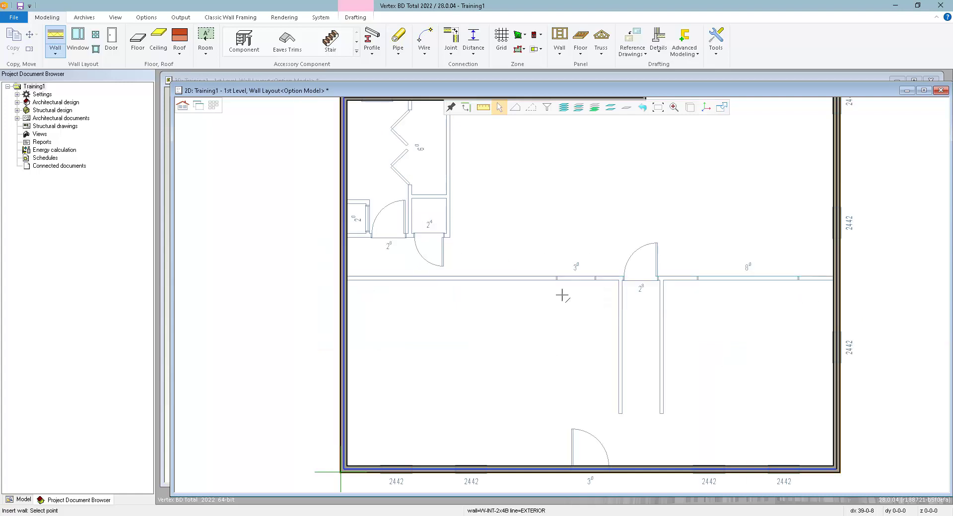
scroll(563, 296, "up", 5)
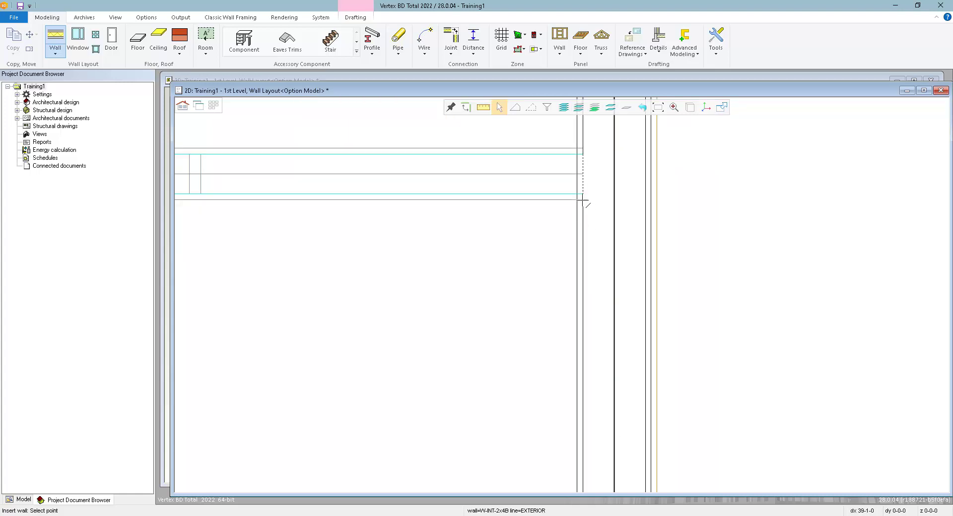
left_click(583, 200)
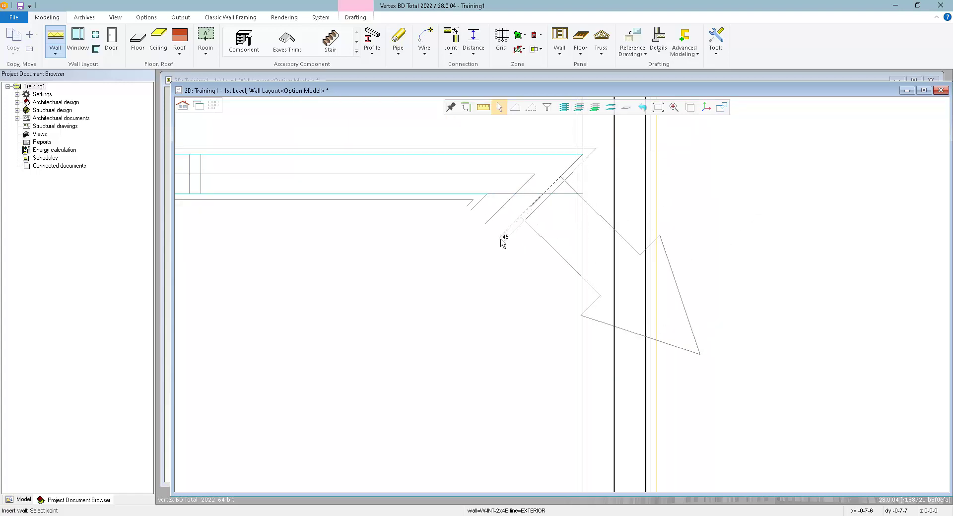
scroll(502, 242, "down", 2)
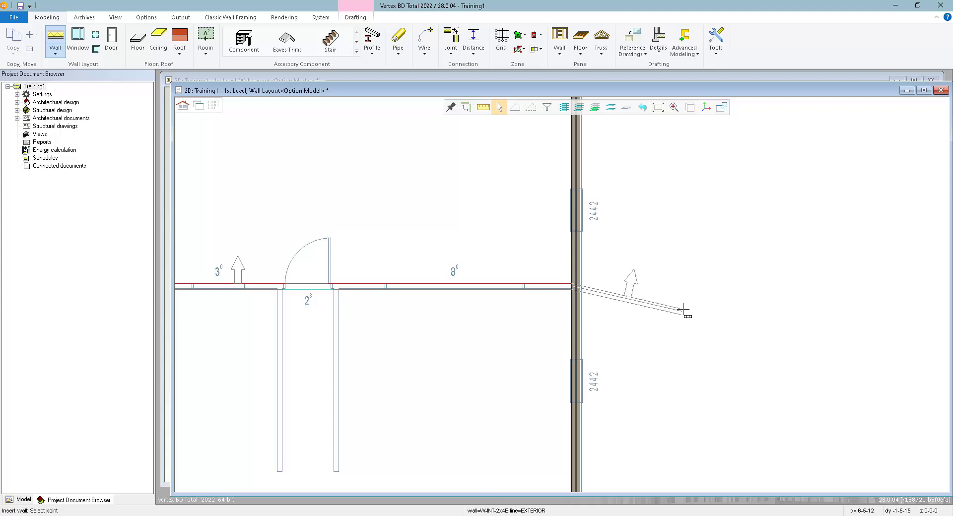
right_click(684, 309)
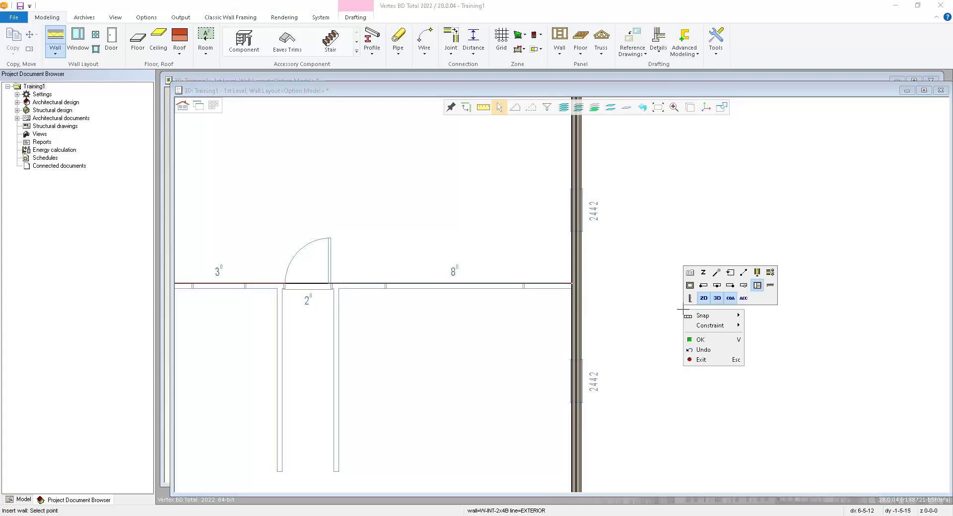
left_click(739, 344)
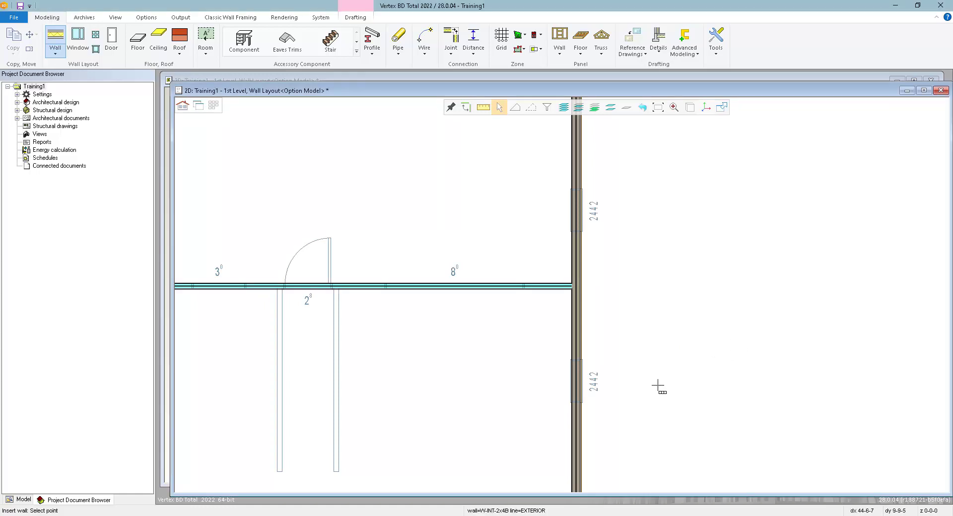
Change the wall type to 2x4 Int Non Bearing (W-INT-2x4NB)
scroll(658, 386, "down", 3)
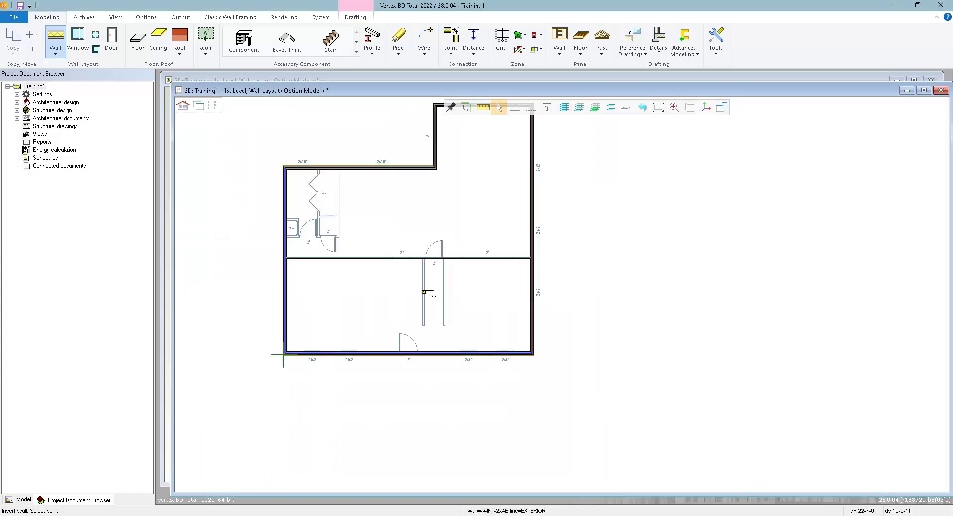
scroll(293, 242, "up", 3)
scroll(563, 295, "up", 2)
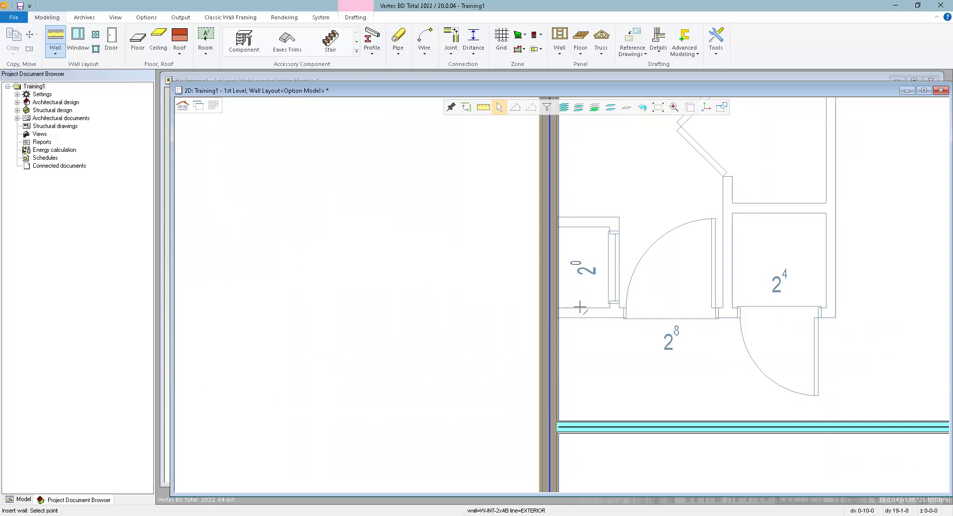
scroll(668, 258, "down", 2)
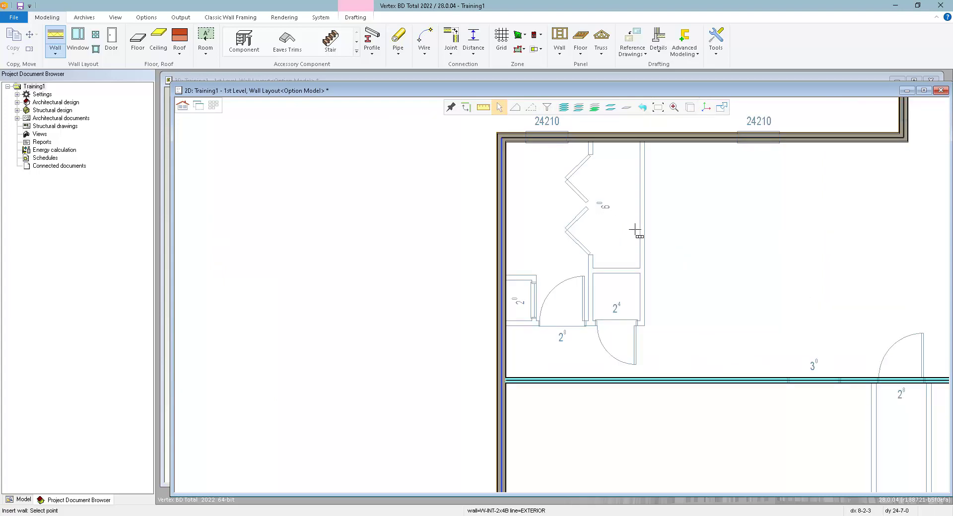
right_click(702, 215)
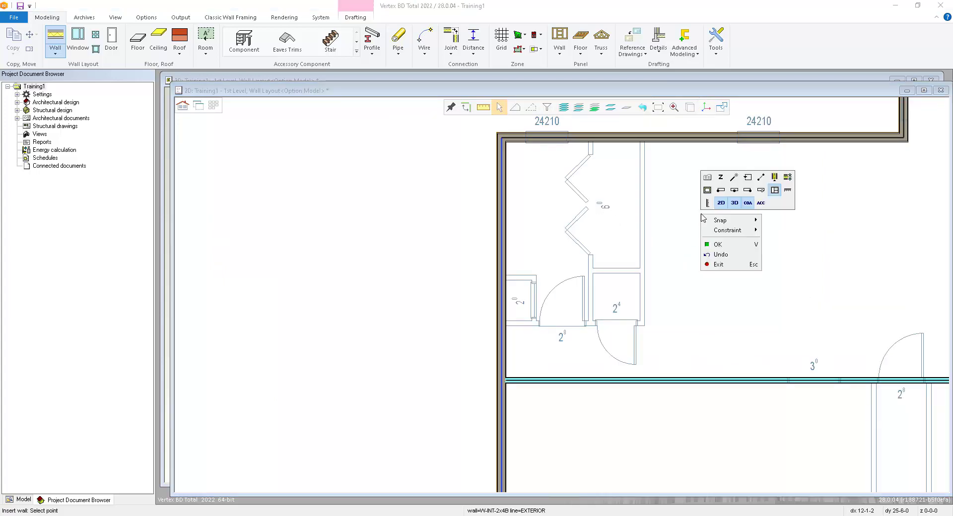
left_click(715, 190)
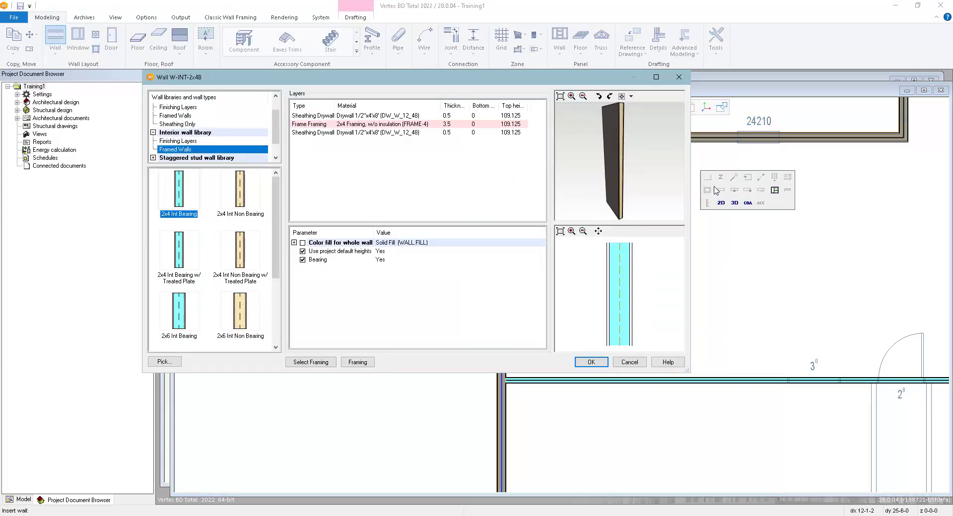
left_click(237, 195)
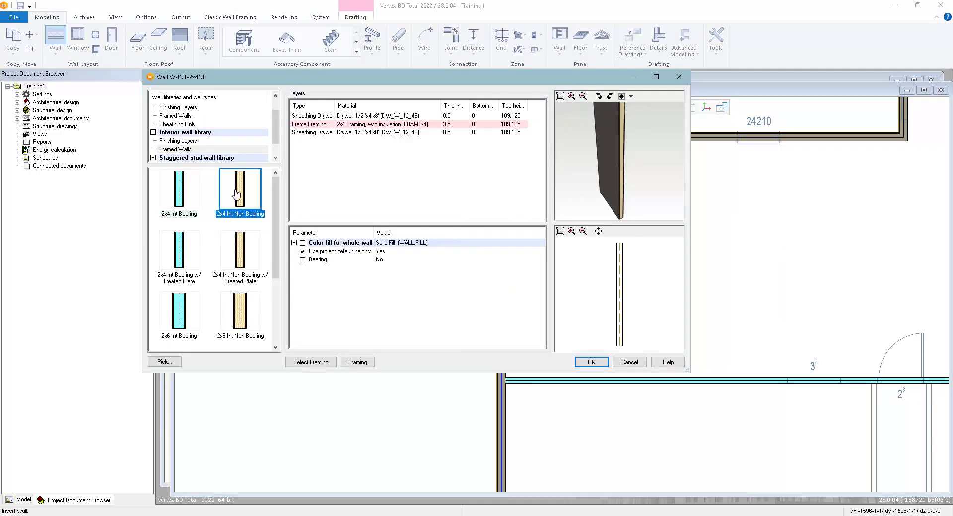
left_click(593, 362)
Start a non-bearing wall on the left exterior wall and mirror it to the other side
scroll(528, 339, "up", 2)
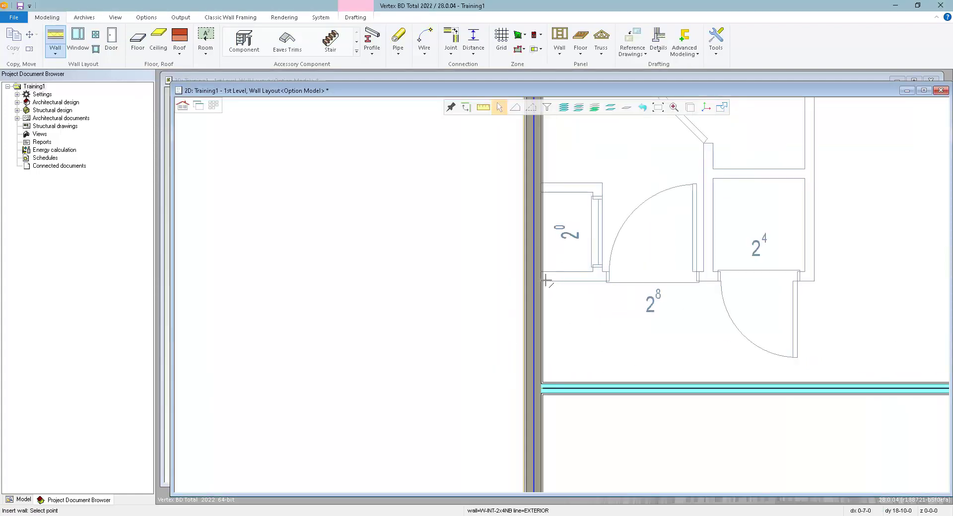
scroll(540, 282, "up", 5)
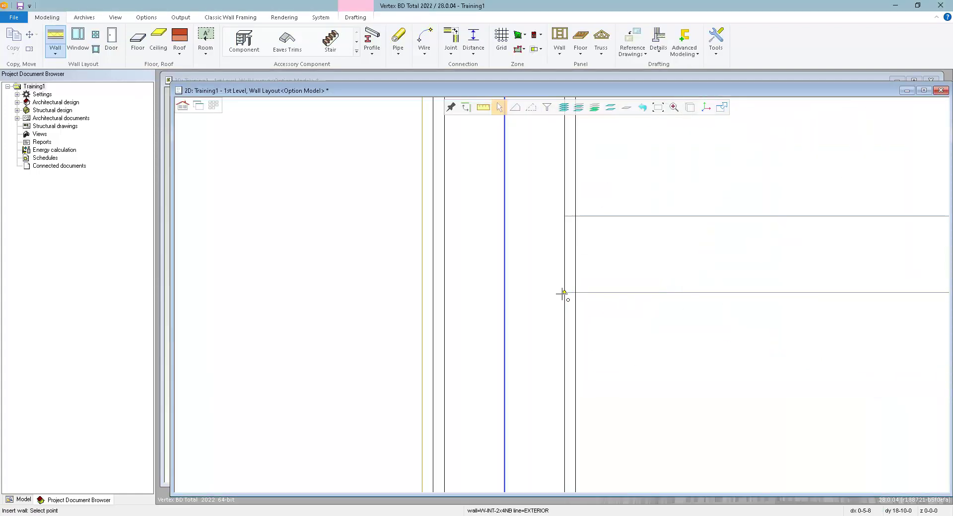
scroll(604, 293, "down", 5)
left_click(539, 291)
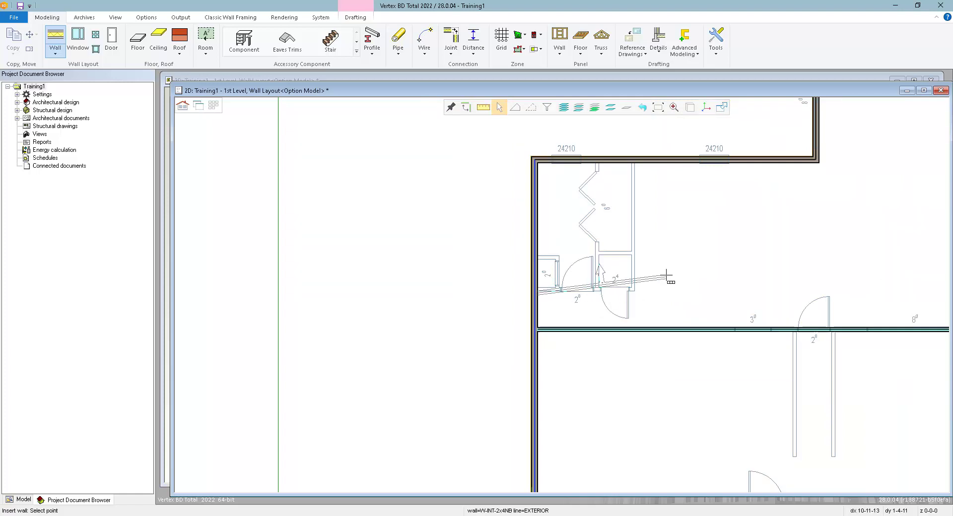
right_click(683, 290)
left_click(764, 254)
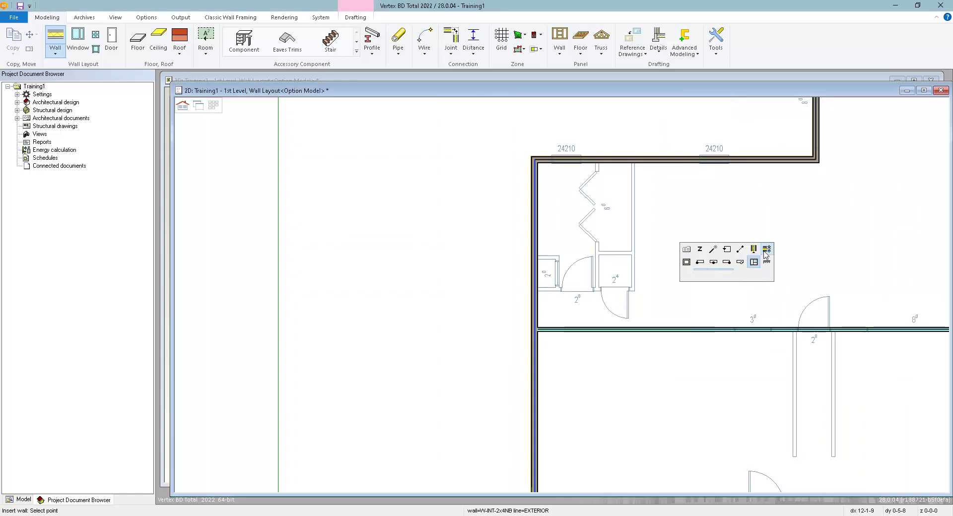
Draw the closet wall from the corner up to the top exterior wall, ending the chain
scroll(646, 295, "up", 3)
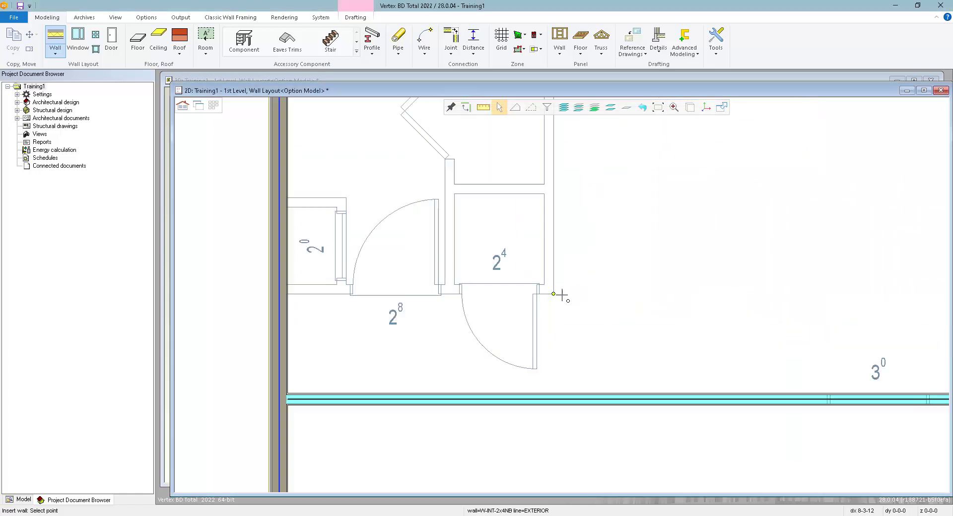
scroll(566, 297, "up", 4)
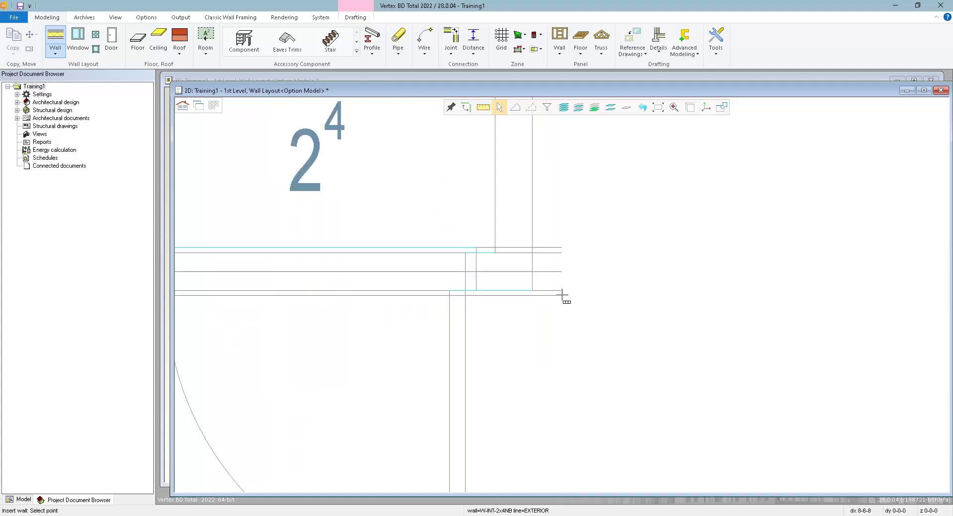
left_click(535, 292)
scroll(561, 298, "down", 5)
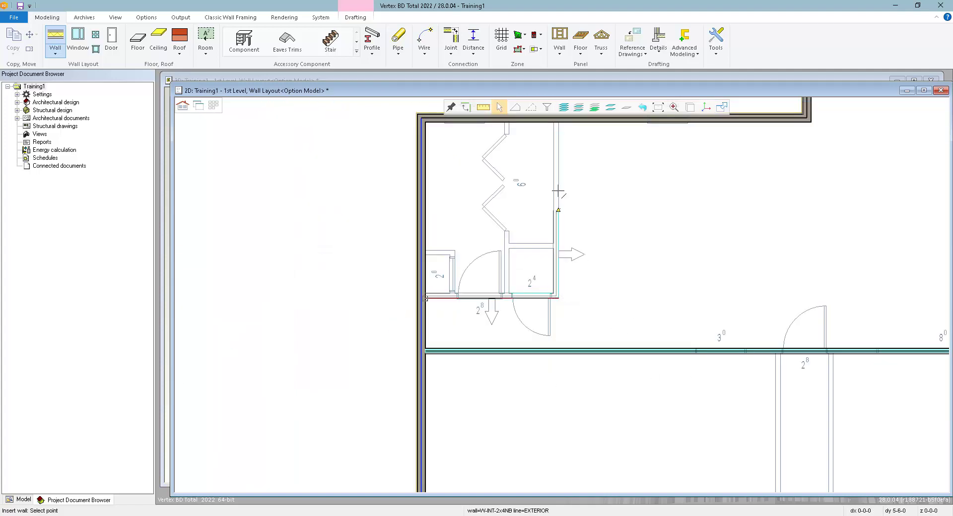
scroll(559, 291, "up", 3)
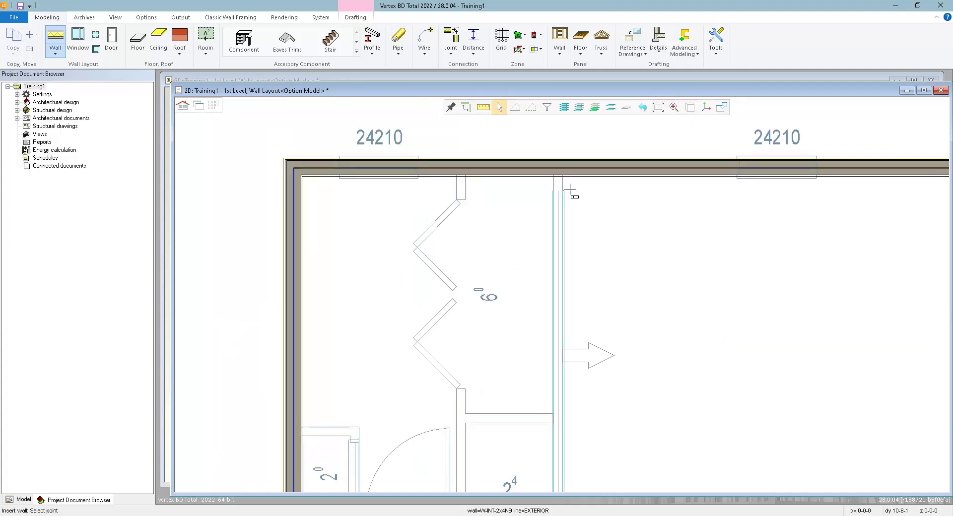
scroll(559, 233, "up", 4)
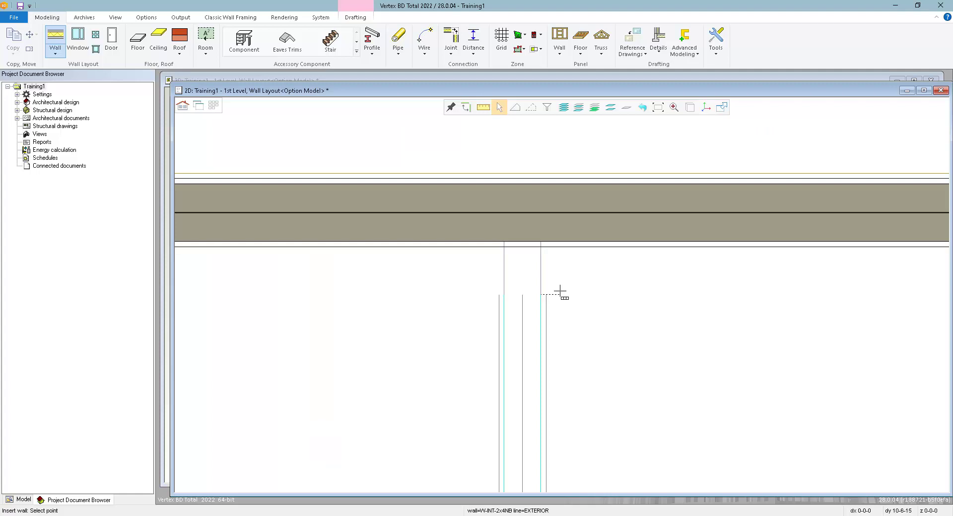
left_click(543, 242)
key("Escape")
Begin another non-bearing interior wall from the closet wall face
scroll(561, 296, "down", 5)
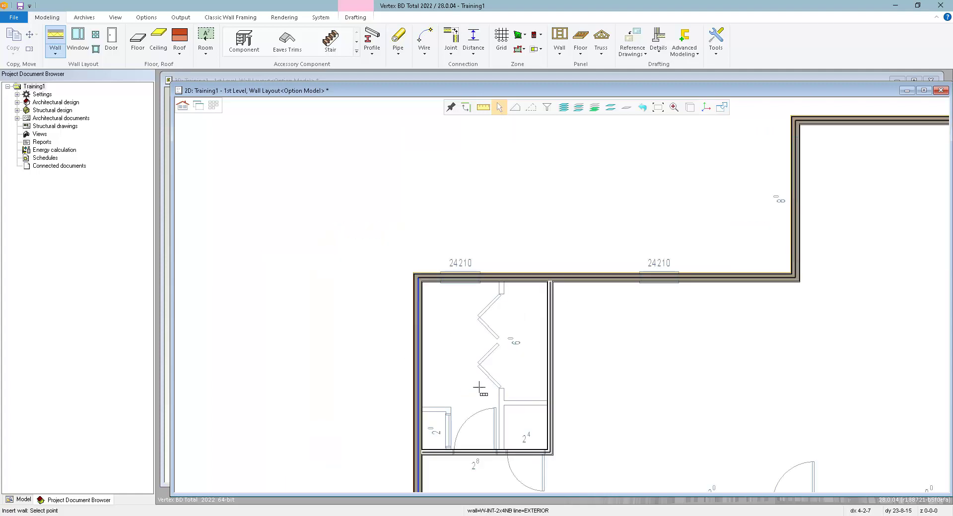
scroll(559, 294, "up", 4)
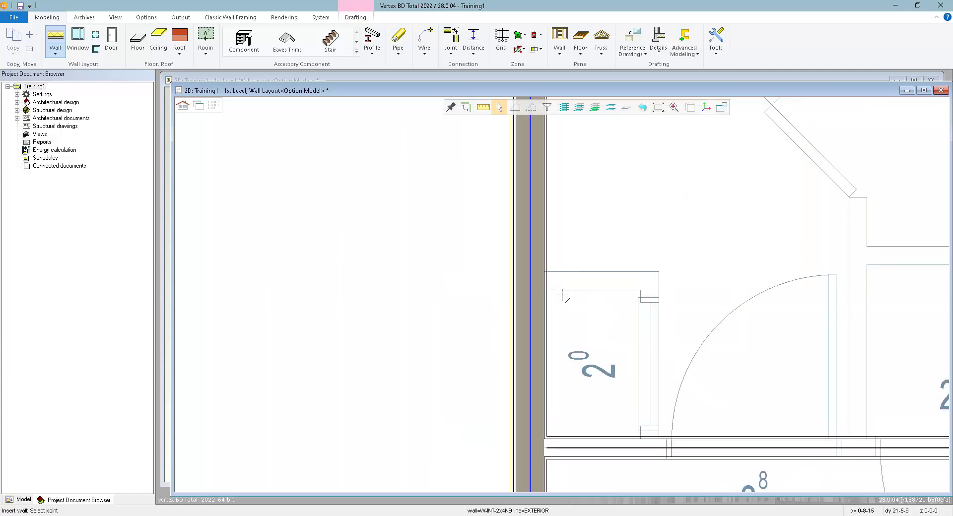
left_click(544, 273)
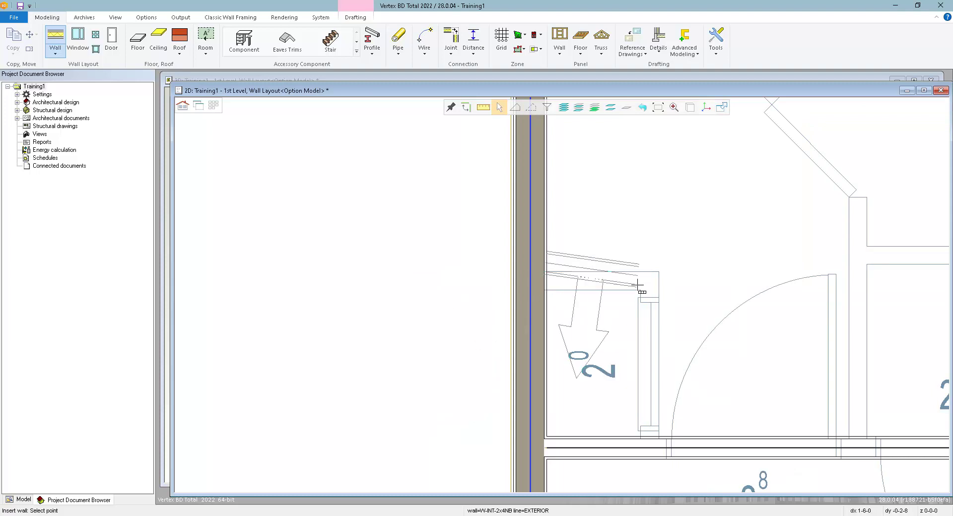
right_click(630, 254)
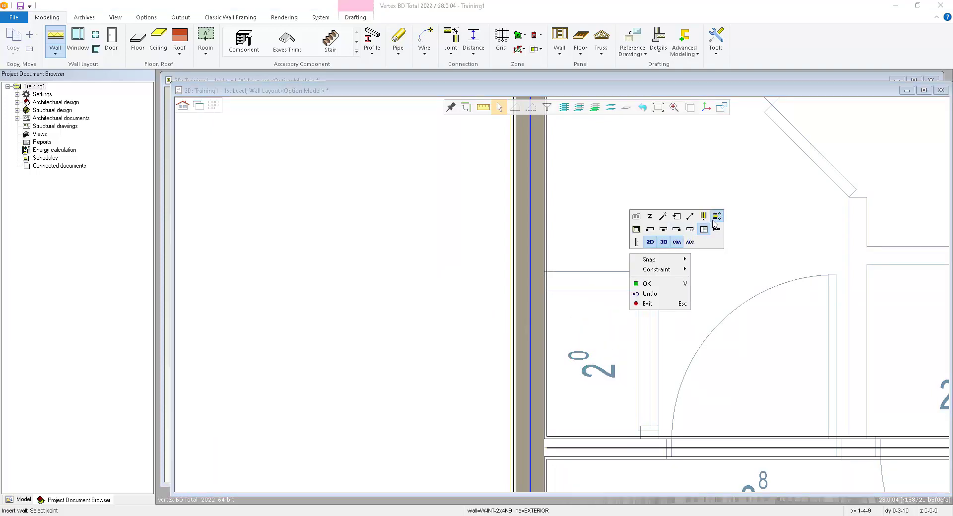
key("Escape")
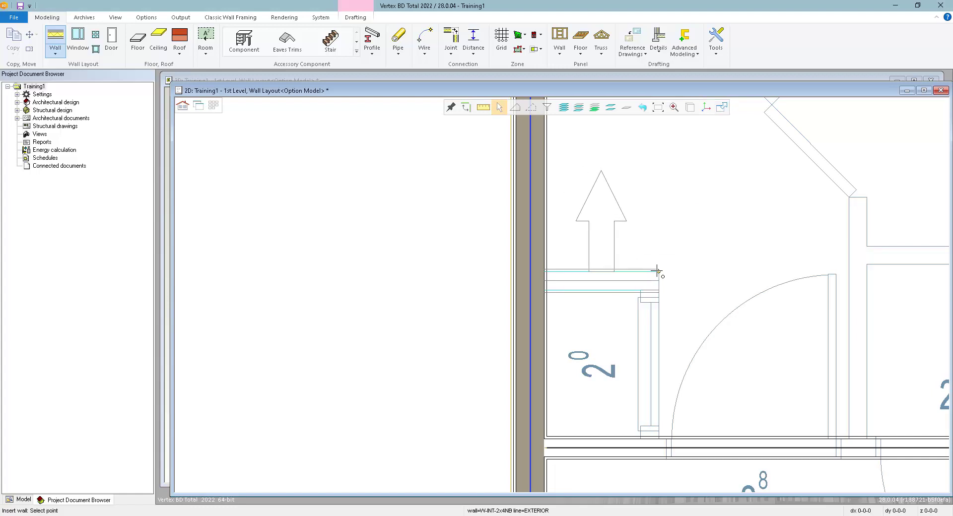
scroll(640, 436, "up", 3)
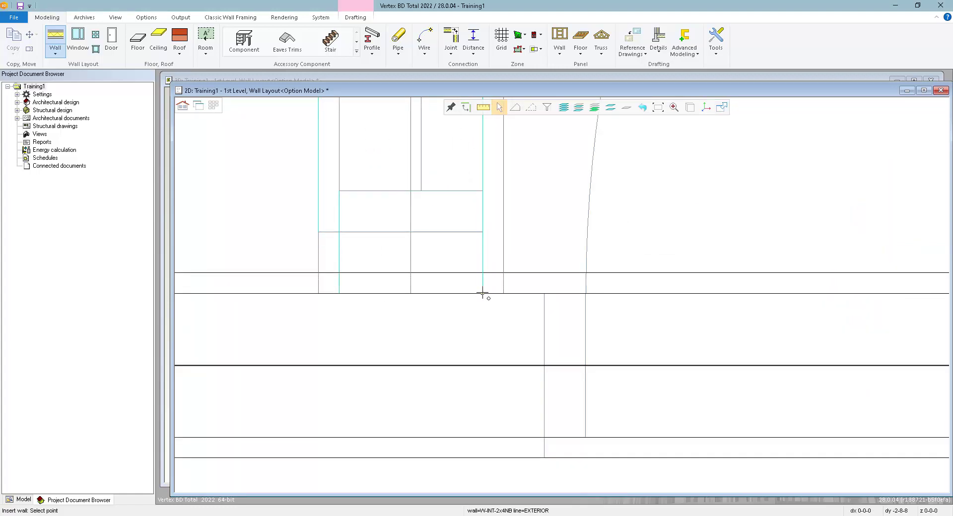
scroll(489, 283, "down", 5)
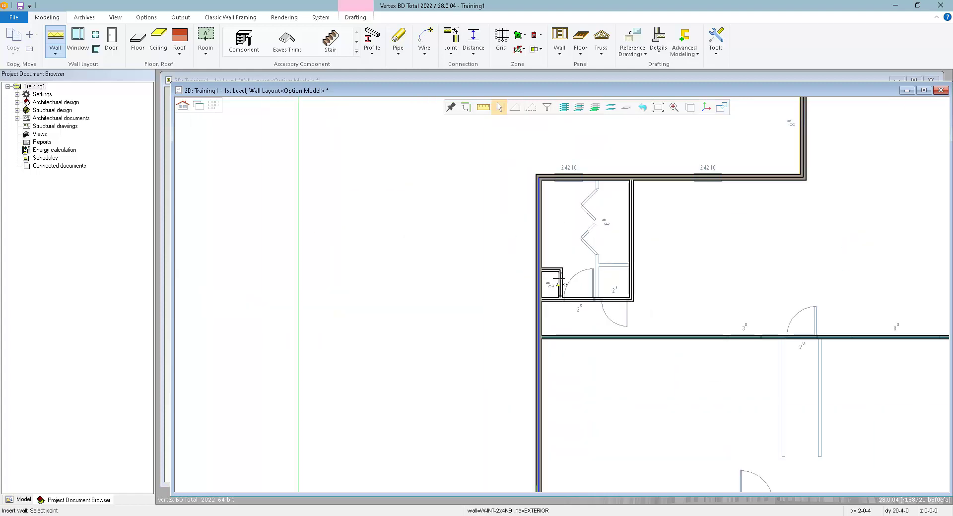
scroll(562, 296, "up", 2)
Draw a non-bearing wall from the reference line across to the opposite wall, closing off the closet
scroll(560, 307, "up", 2)
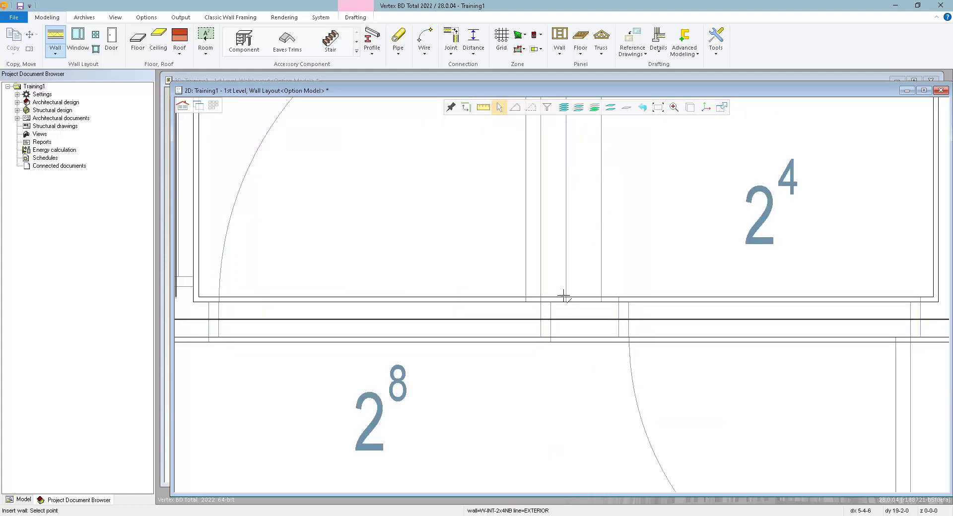
scroll(556, 233, "down", 2)
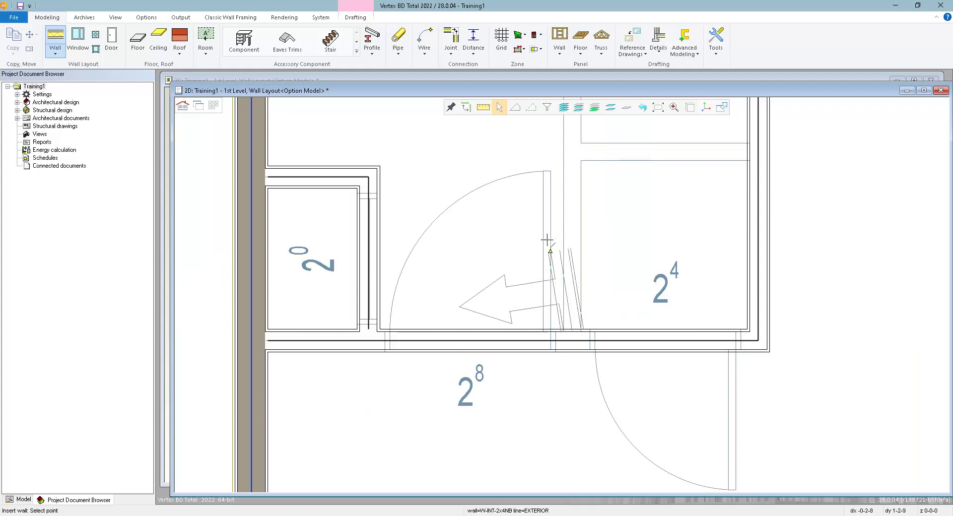
scroll(555, 268, "down", 2)
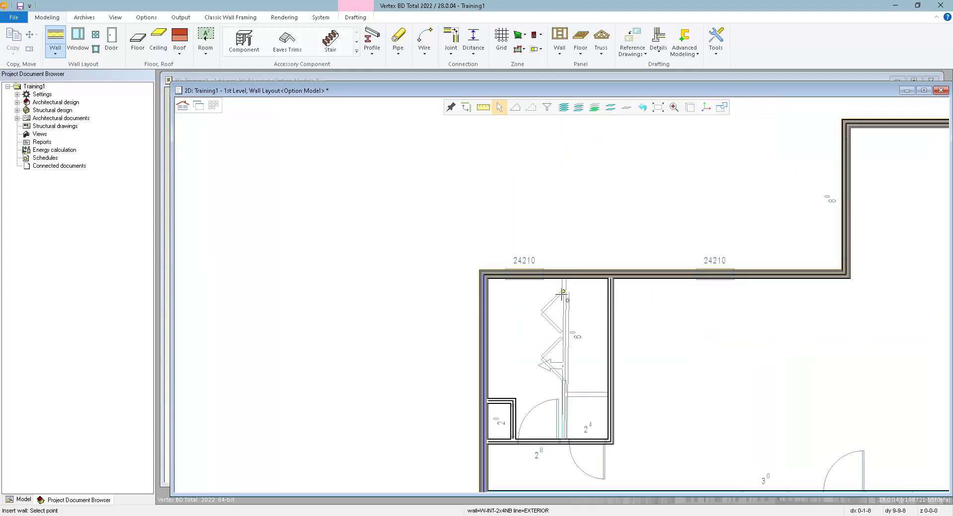
scroll(568, 222, "up", 2)
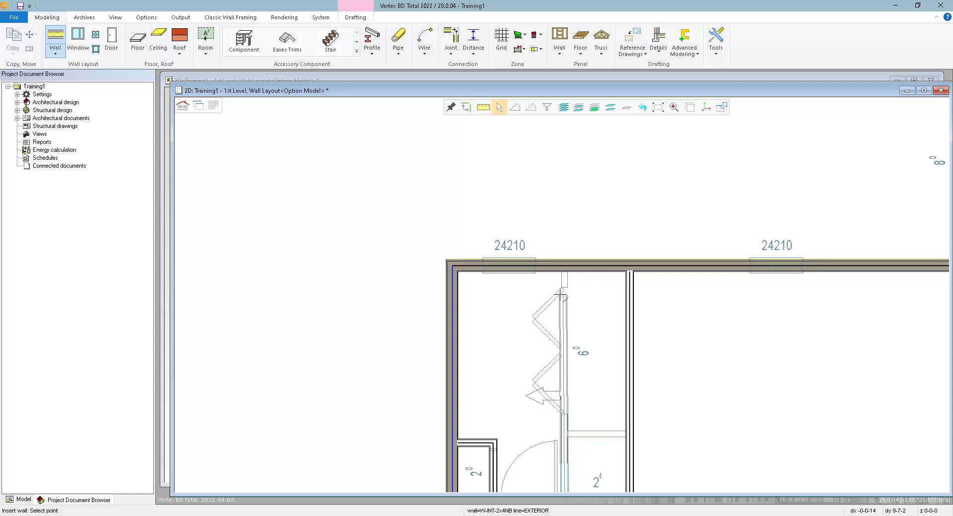
scroll(561, 297, "down", 2)
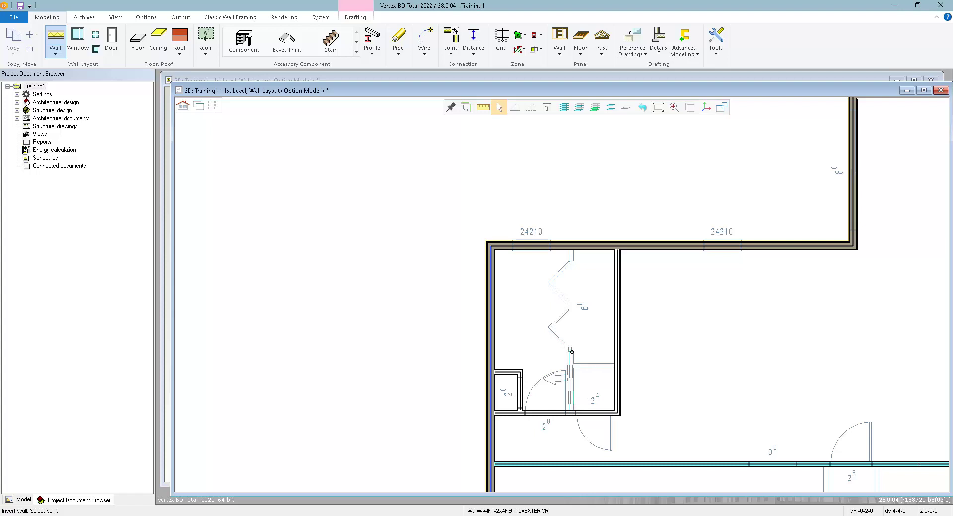
scroll(571, 274, "up", 2)
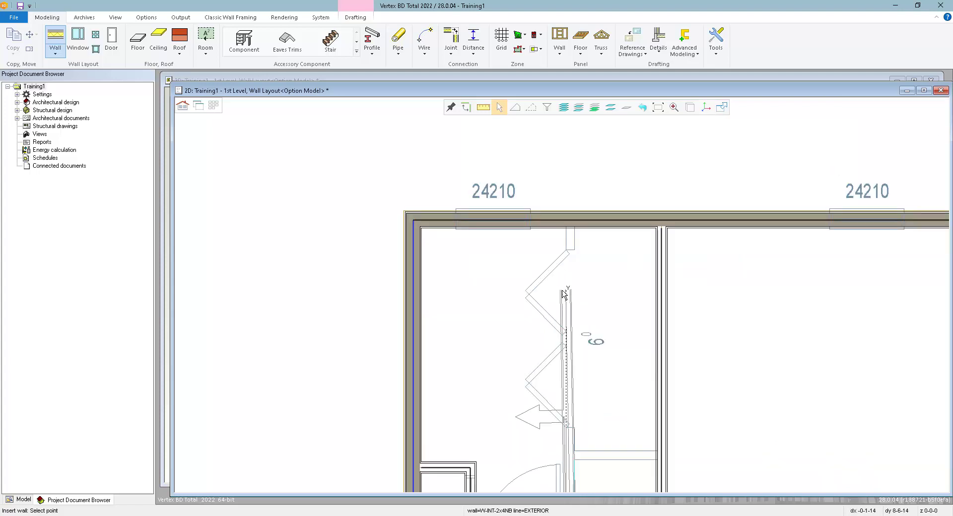
scroll(571, 274, "up", 3)
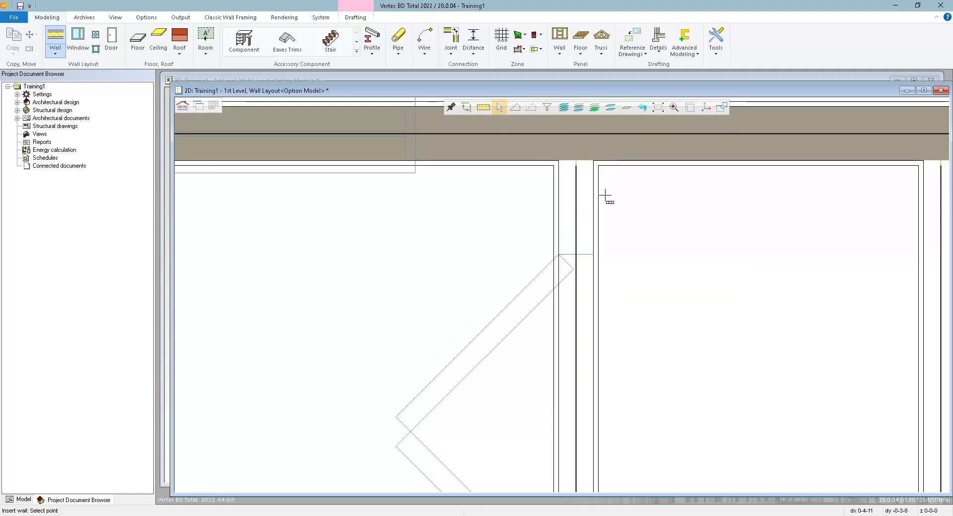
scroll(564, 305, "down", 3)
scroll(564, 306, "up", 5)
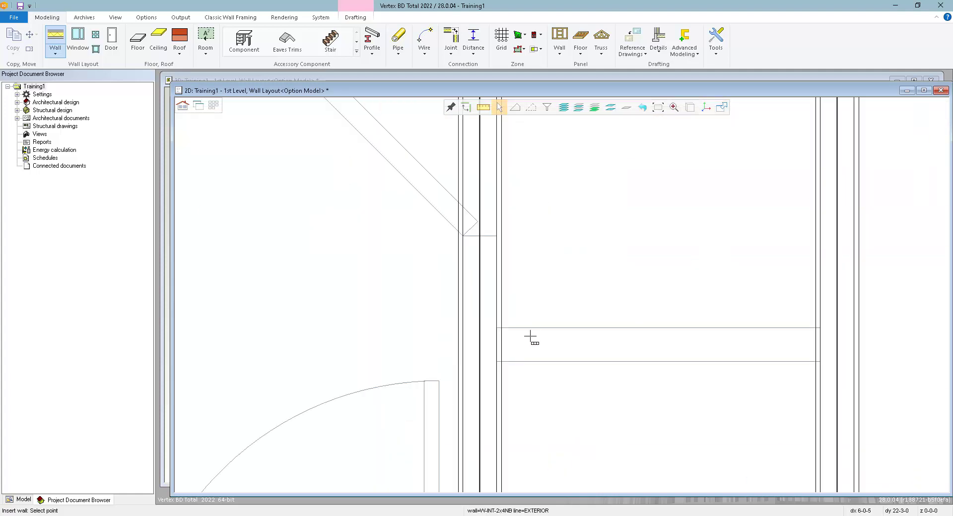
left_click(498, 330)
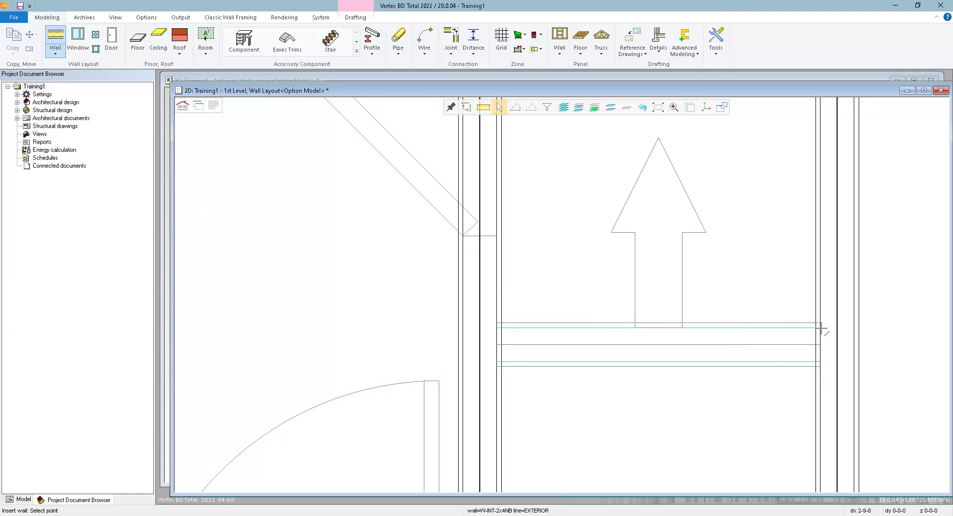
left_click(821, 329)
scroll(692, 323, "down", 5)
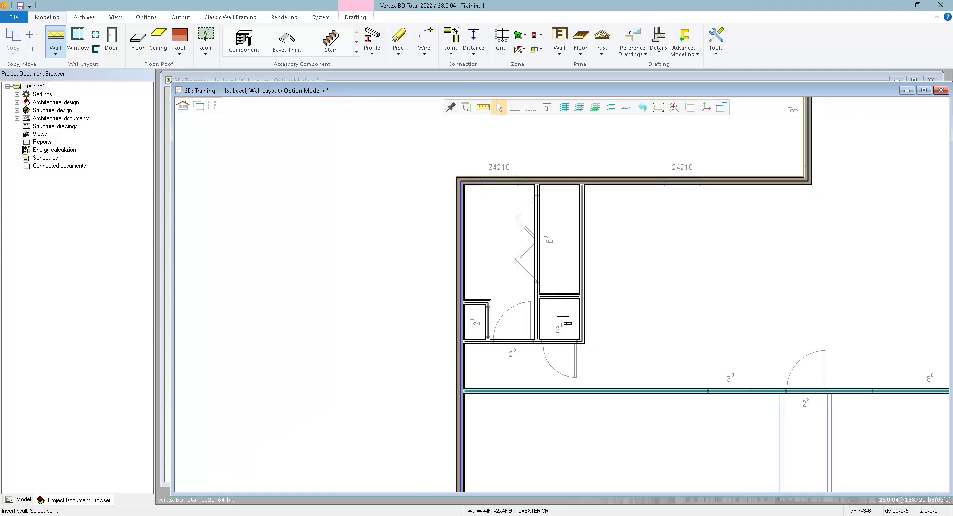
Apply a snap option for the lower-room walls running down from the central wall
scroll(564, 309, "down", 3)
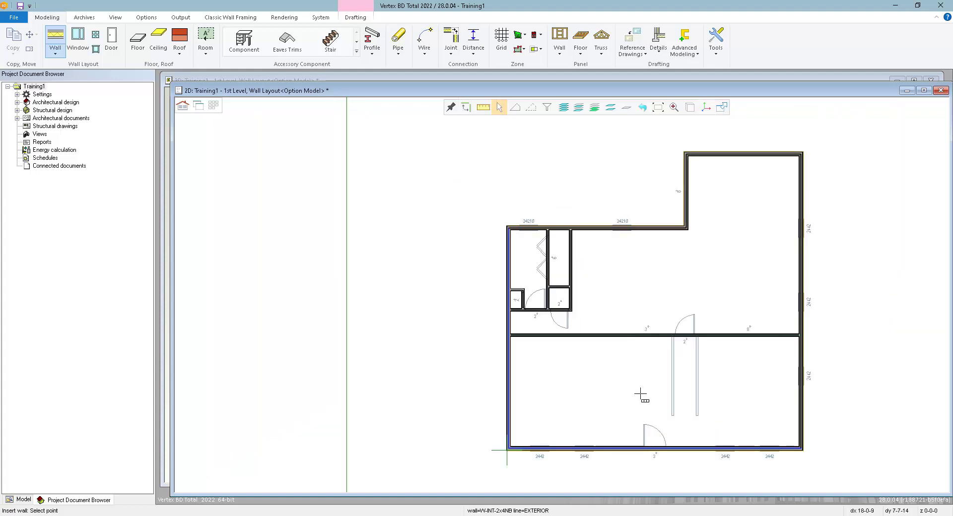
scroll(699, 419, "up", 3)
scroll(565, 288, "up", 3)
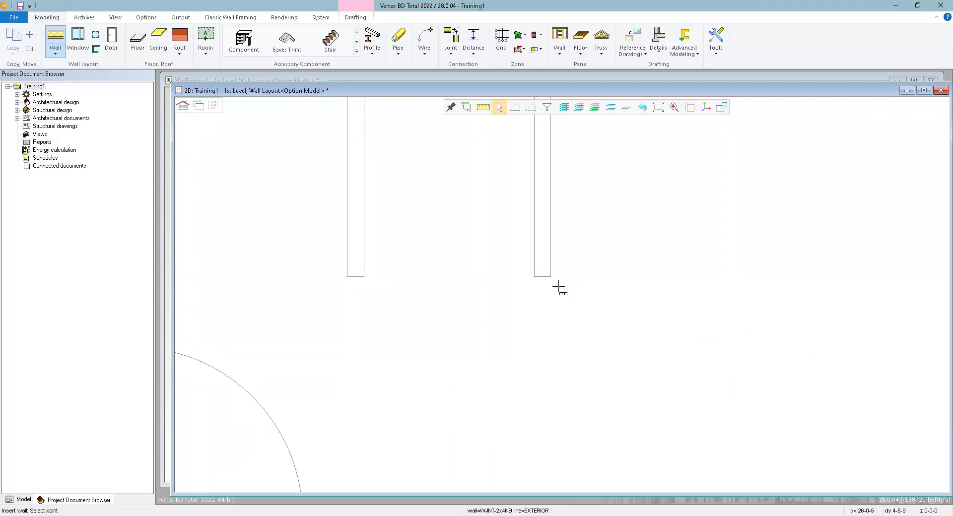
scroll(574, 256, "down", 3)
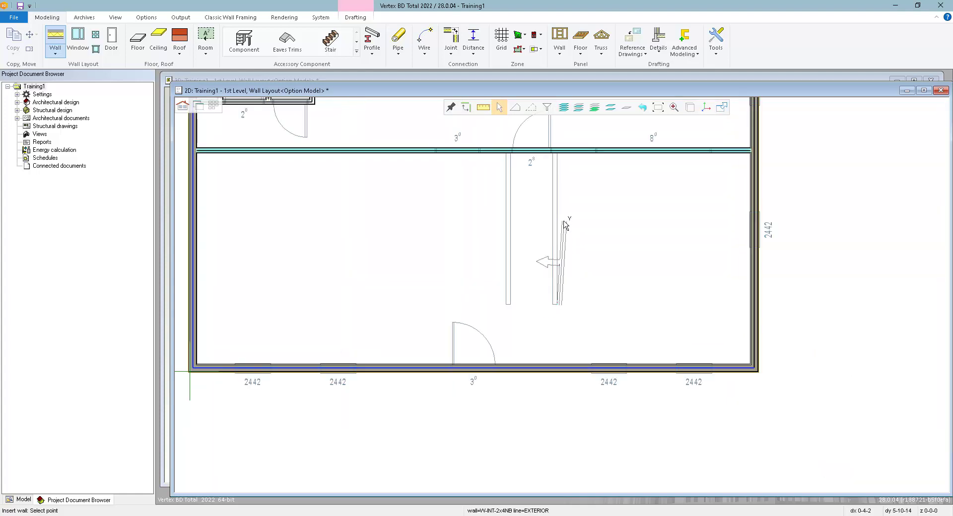
right_click(571, 219)
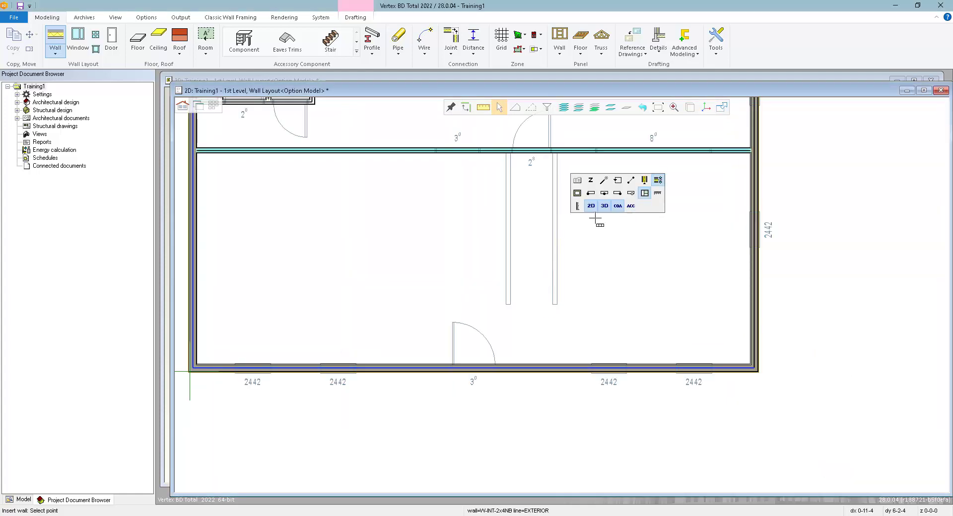
scroll(558, 286, "up", 5)
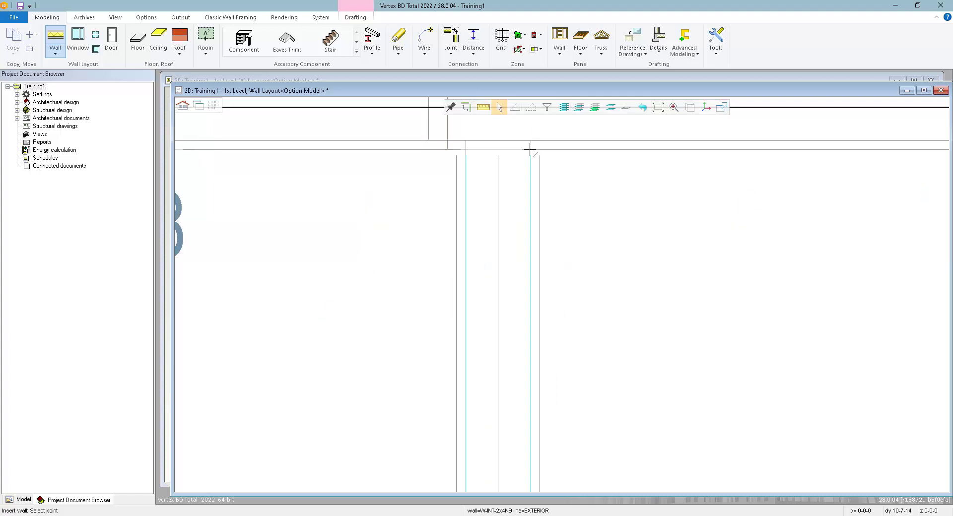
scroll(590, 272, "down", 5)
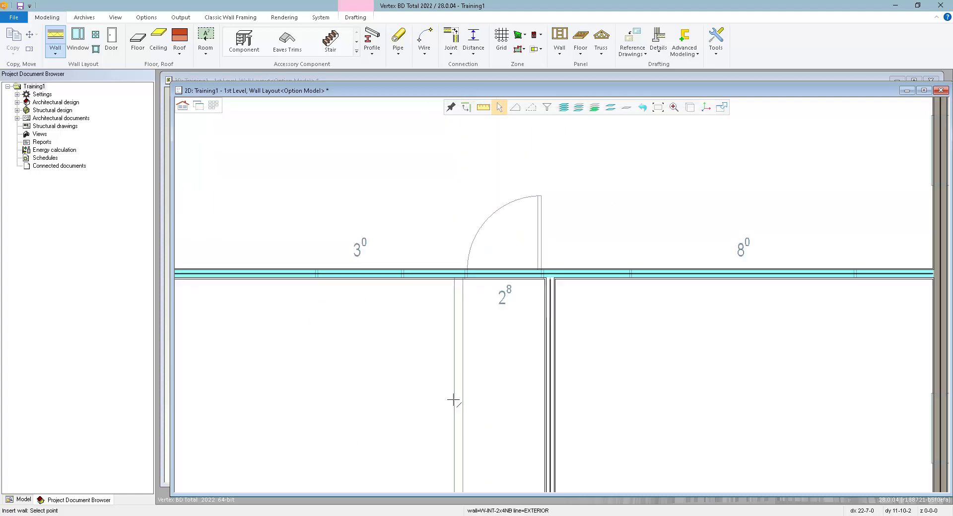
scroll(566, 310, "up", 3)
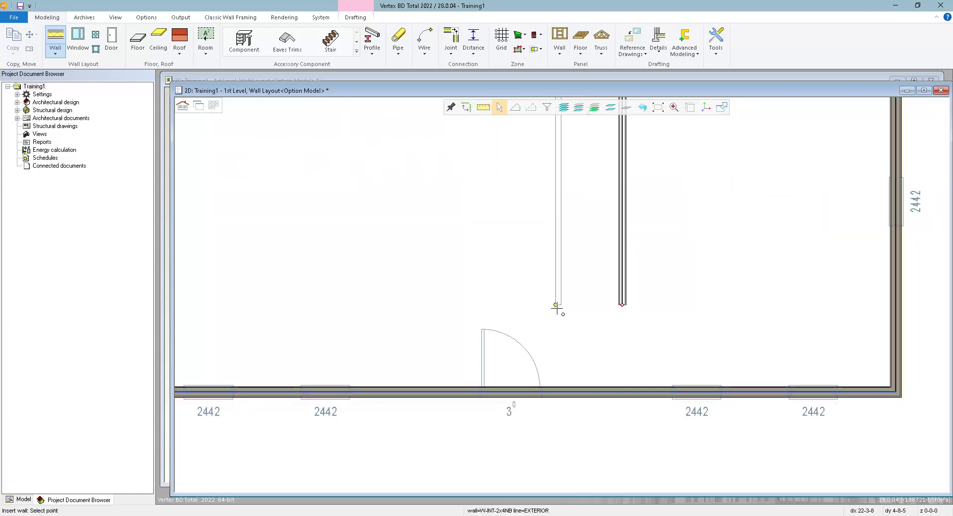
right_click(555, 201)
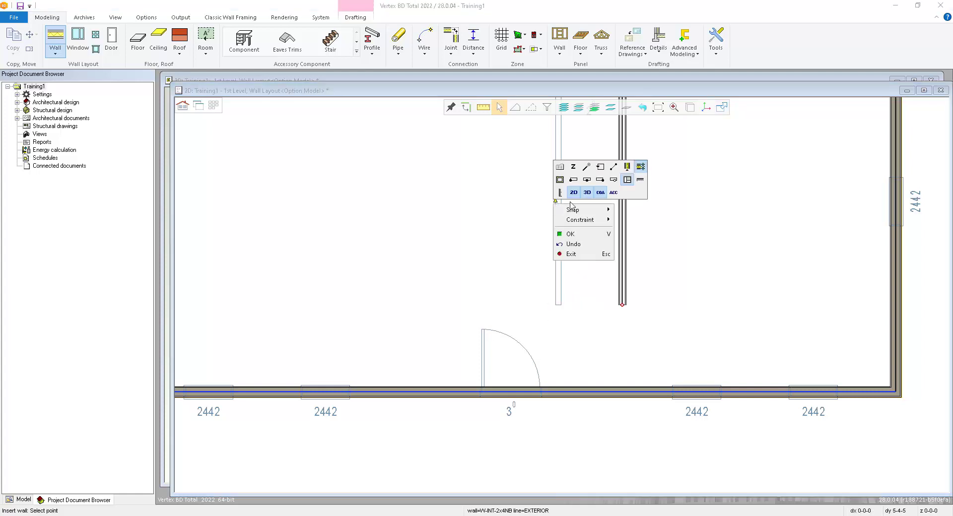
left_click(638, 170)
Finish the two parallel lower-room walls and exit the Wall tool
scroll(585, 247, "up", 4)
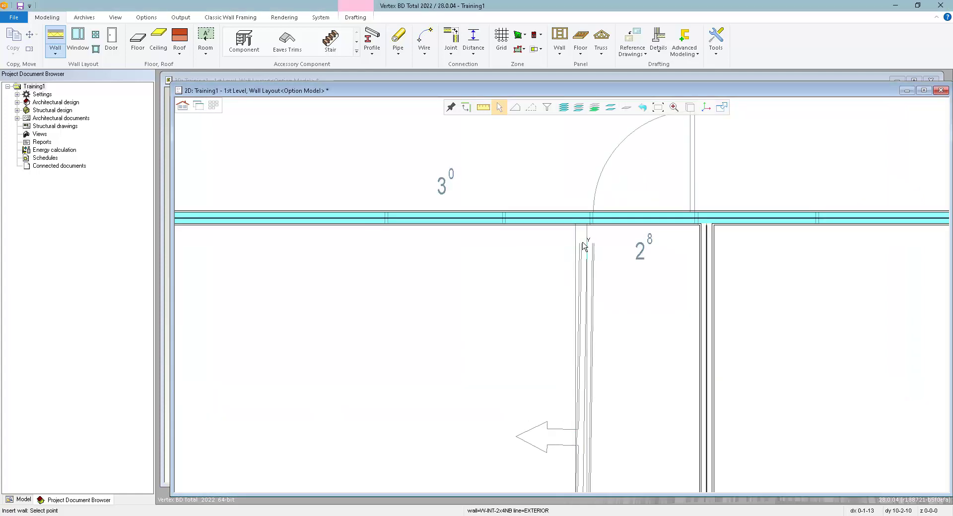
scroll(584, 246, "up", 3)
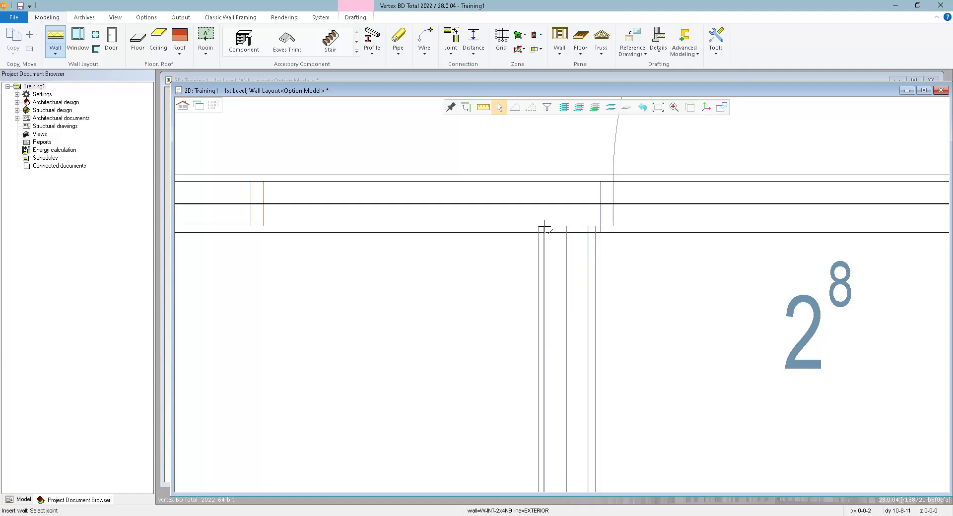
scroll(562, 296, "down", 6)
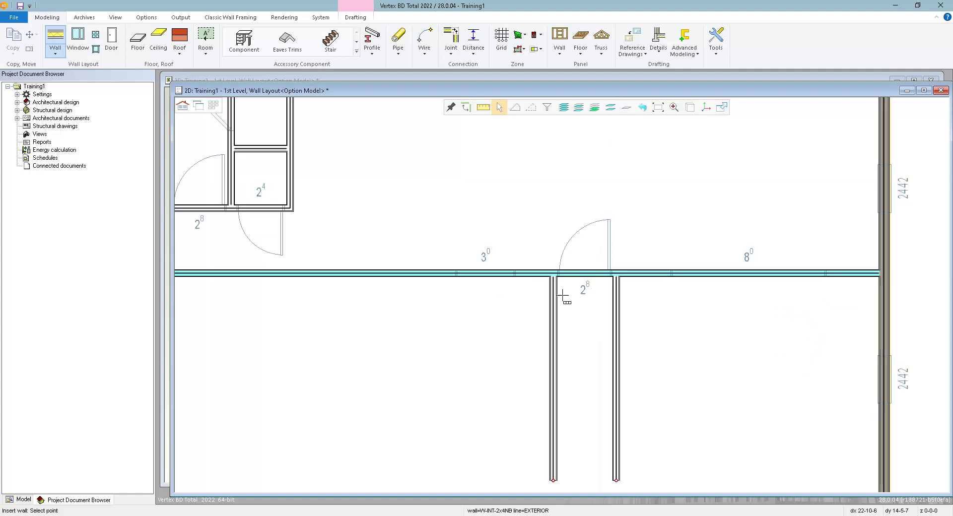
scroll(562, 297, "down", 4)
scroll(566, 298, "up", 1)
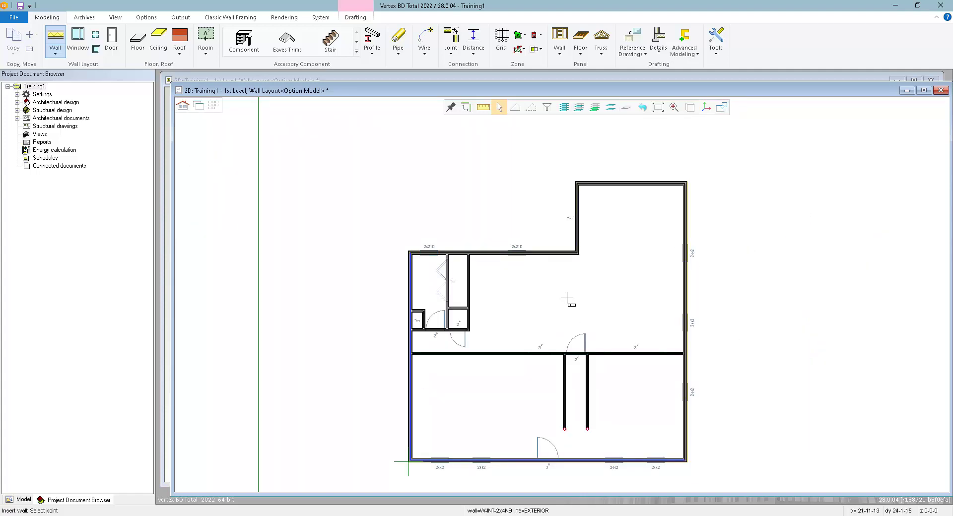
key("Escape")
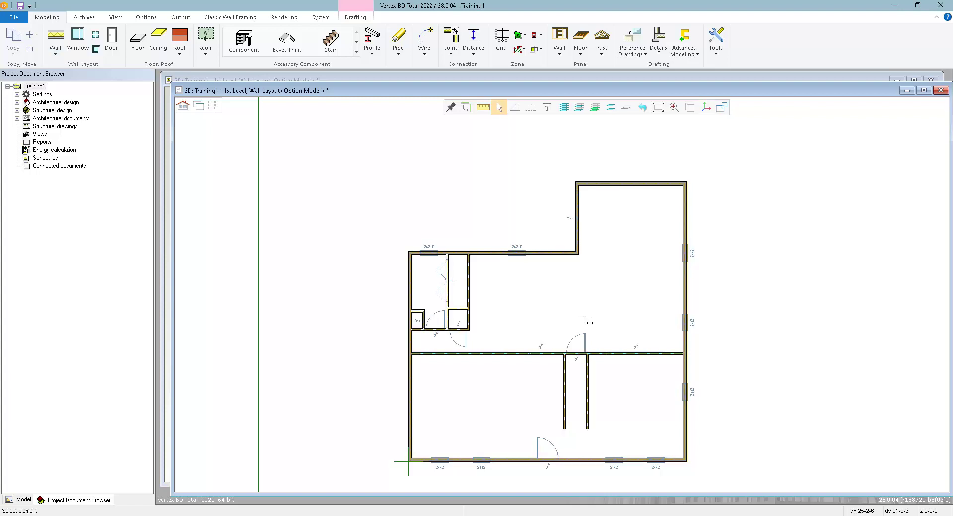
Switch the first-level plan to the 3D view (F2)
left_click(199, 107)
Pan and zoom the 3D model to inspect the exterior and interior walls
middle_click_drag(430, 349, 583, 302)
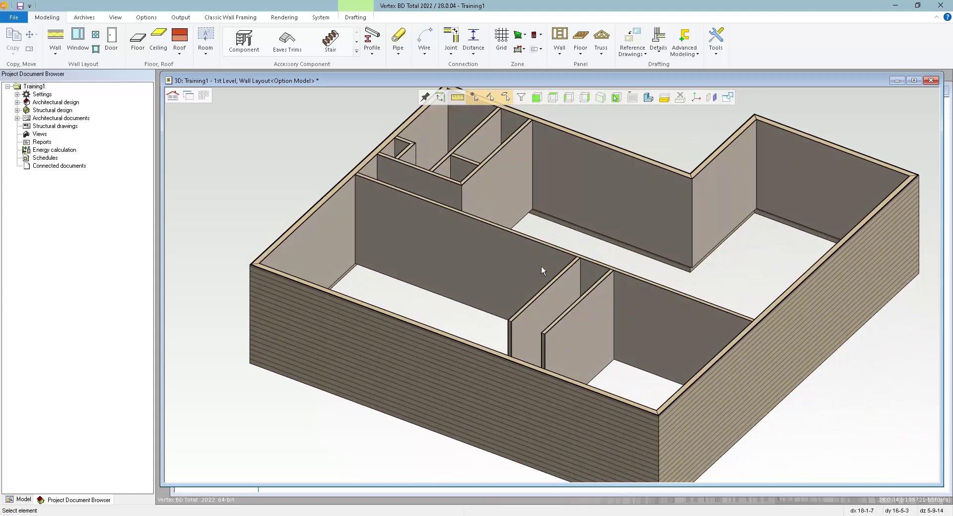
scroll(552, 284, "down", 3)
scroll(552, 284, "up", 3)
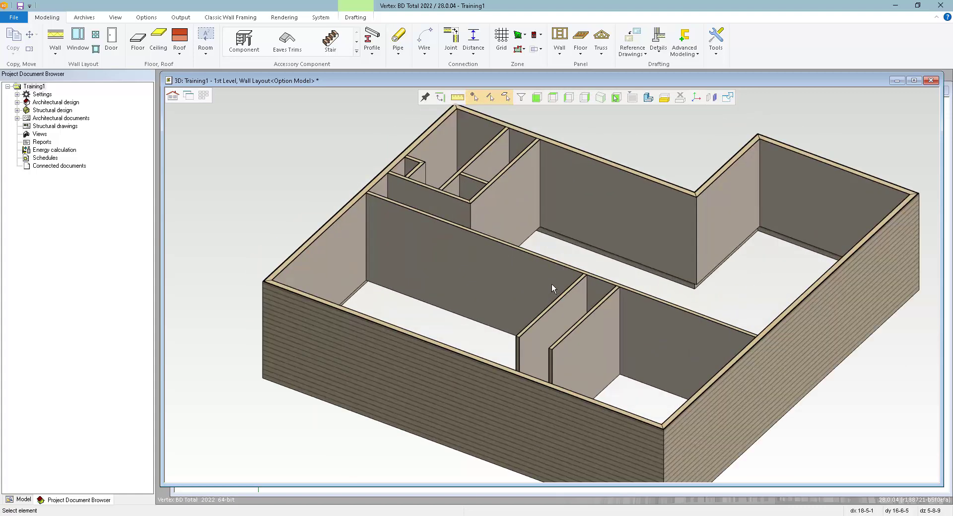